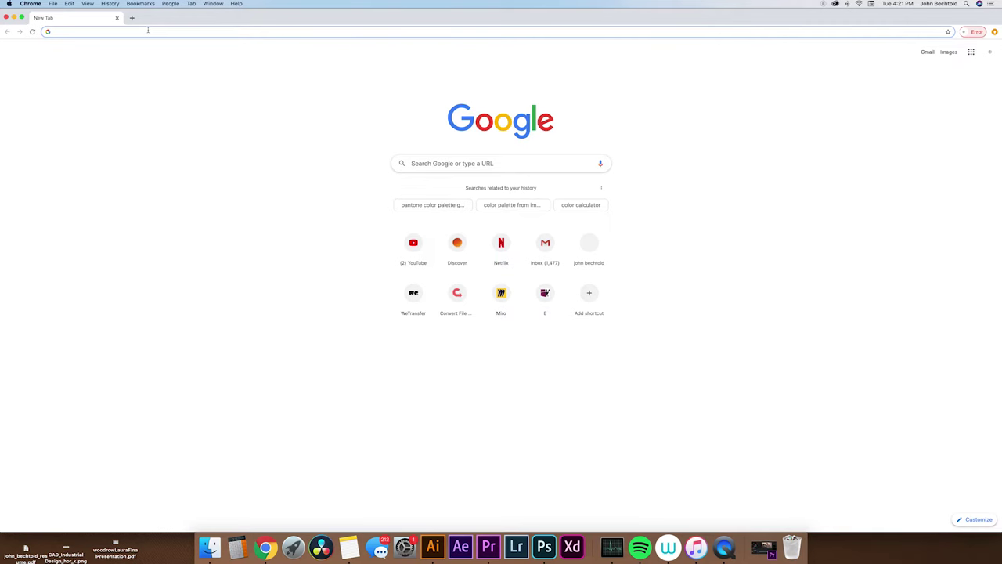
Go to coolors.co in Chrome.
click(147, 31)
text(coolo)
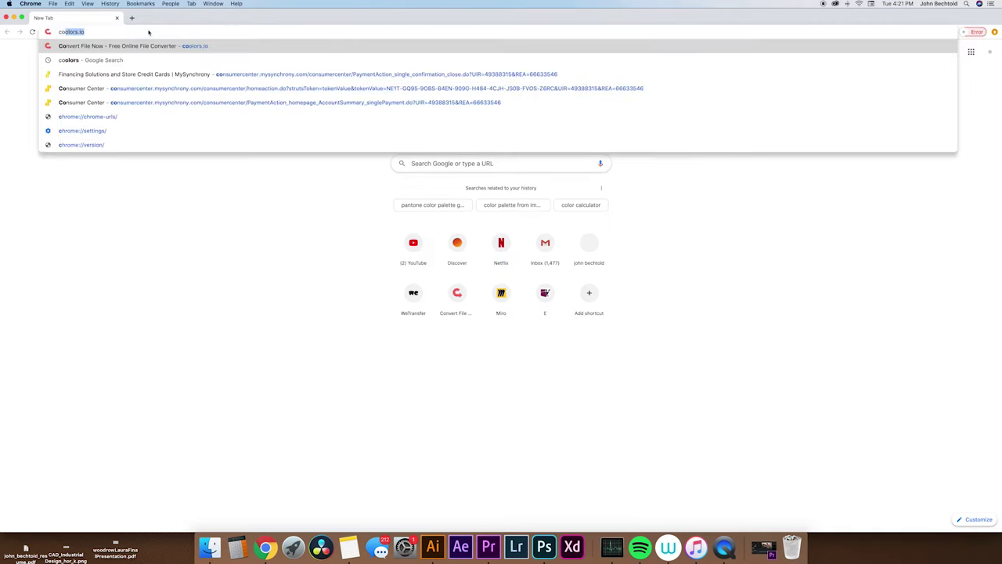
text(rs.co/f2545b-a93f55-19323c-f3f7f0-8c5e58)
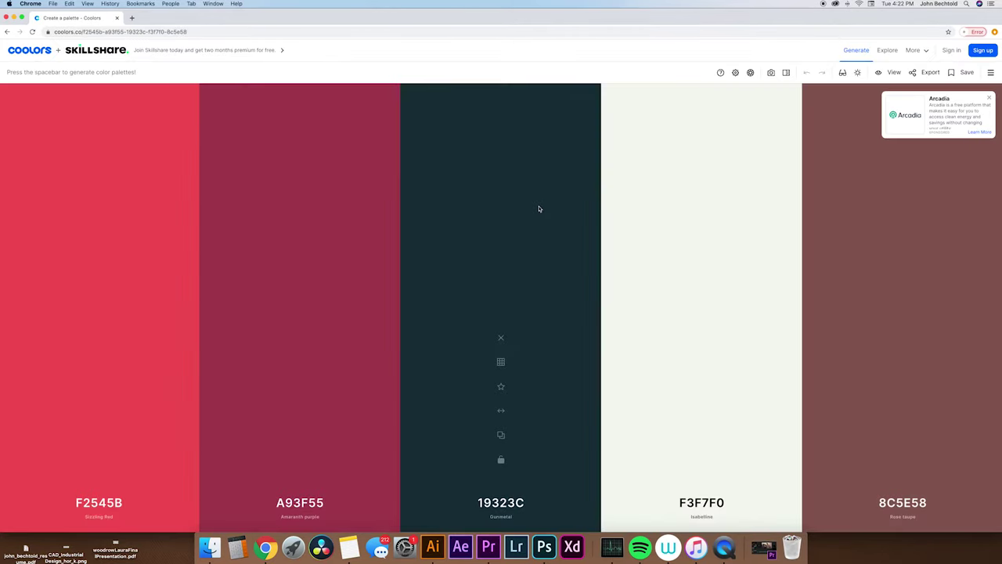
Generate a series of random colour palettes in Coolors.
key(space)
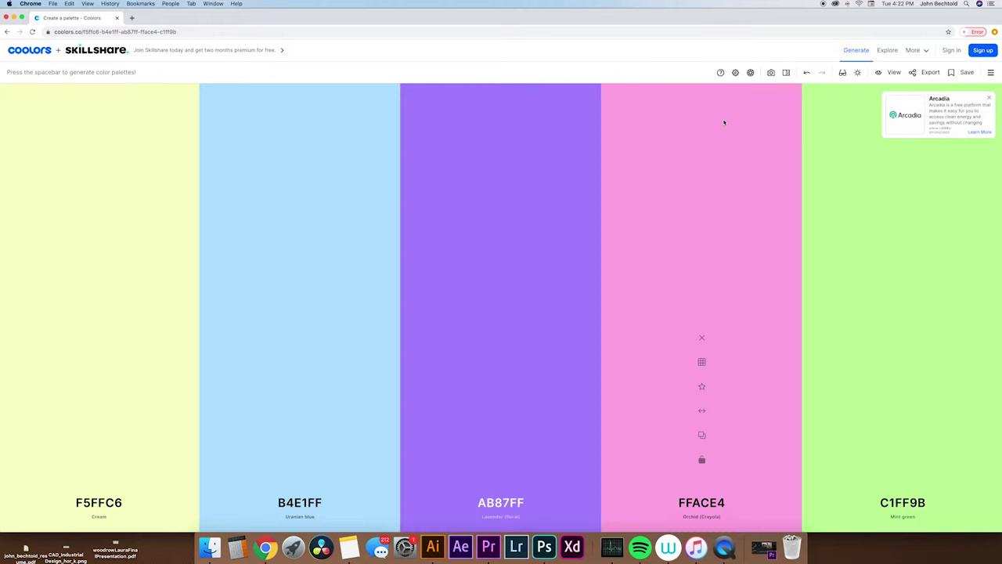
key(space)
key(space)
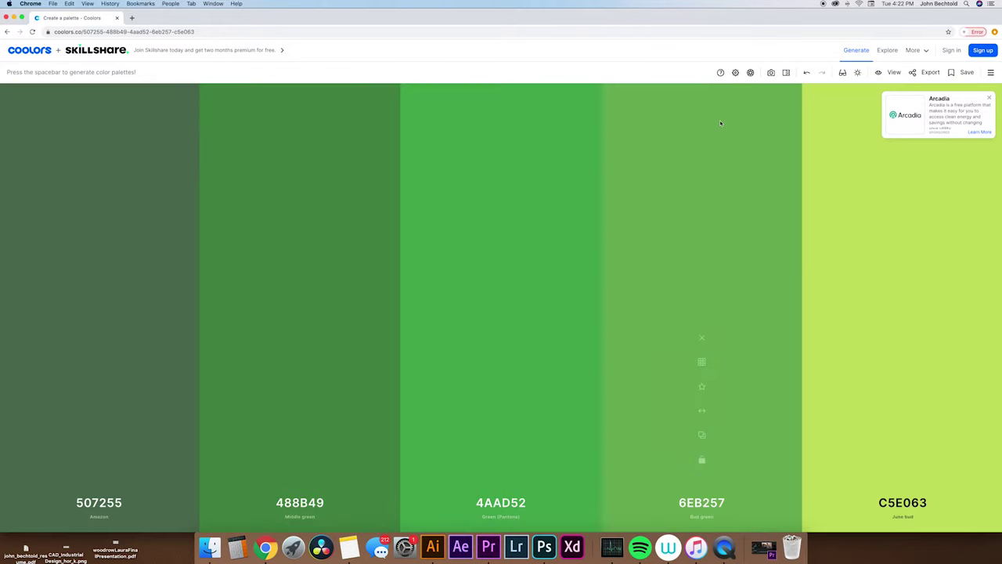
key(space)
key(space)
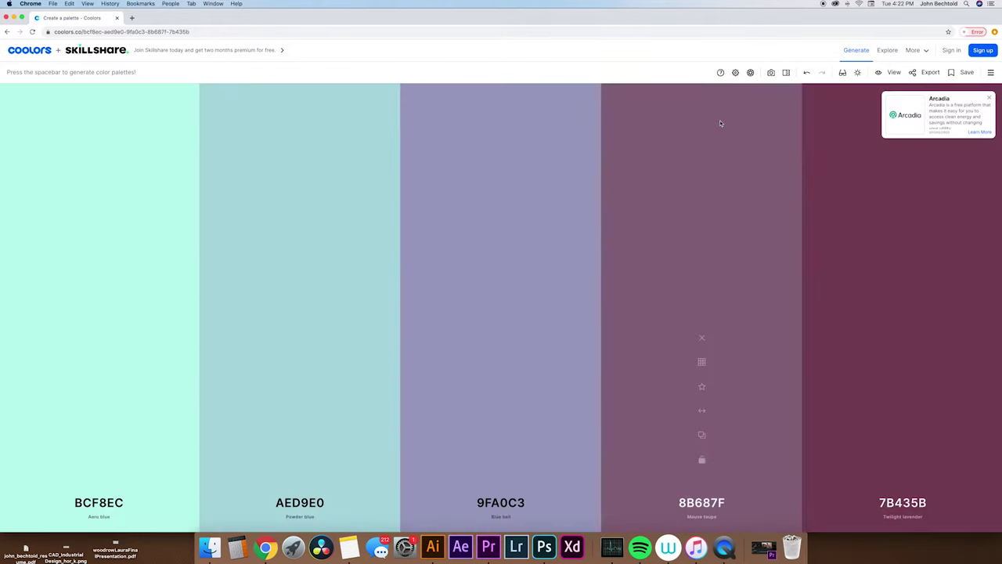
key(space)
key(space)
key(space)
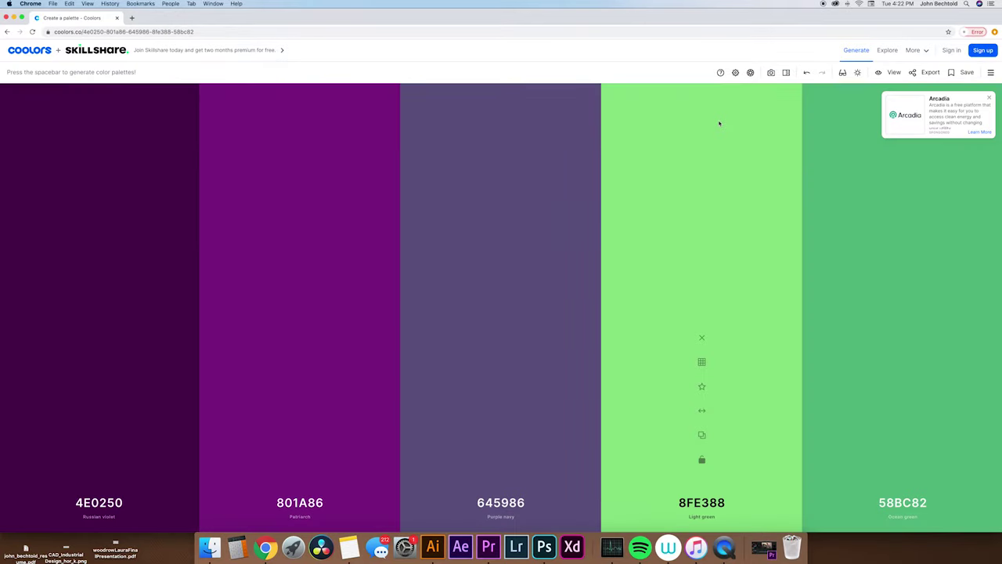
key(space)
key(space)
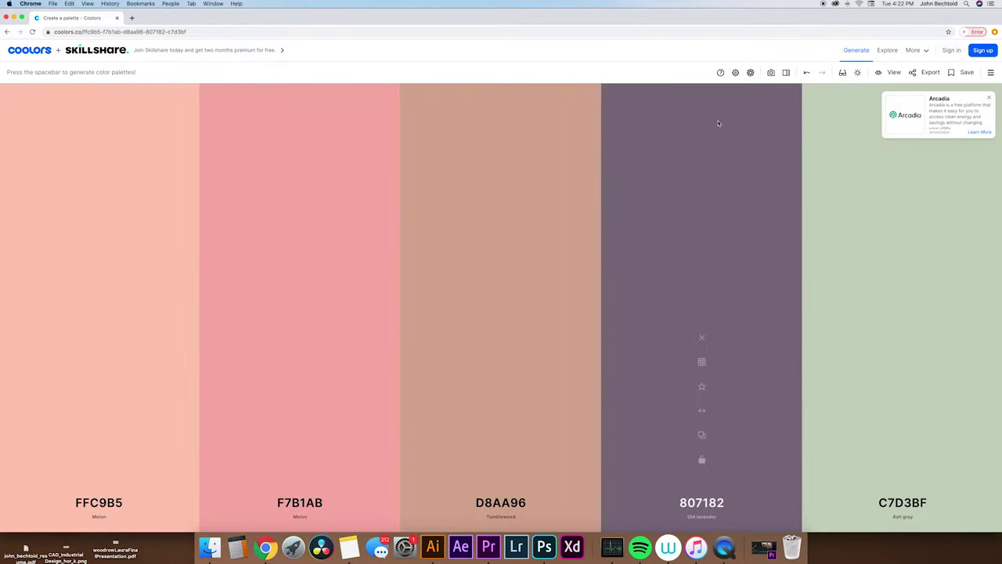
key(space)
key(space)
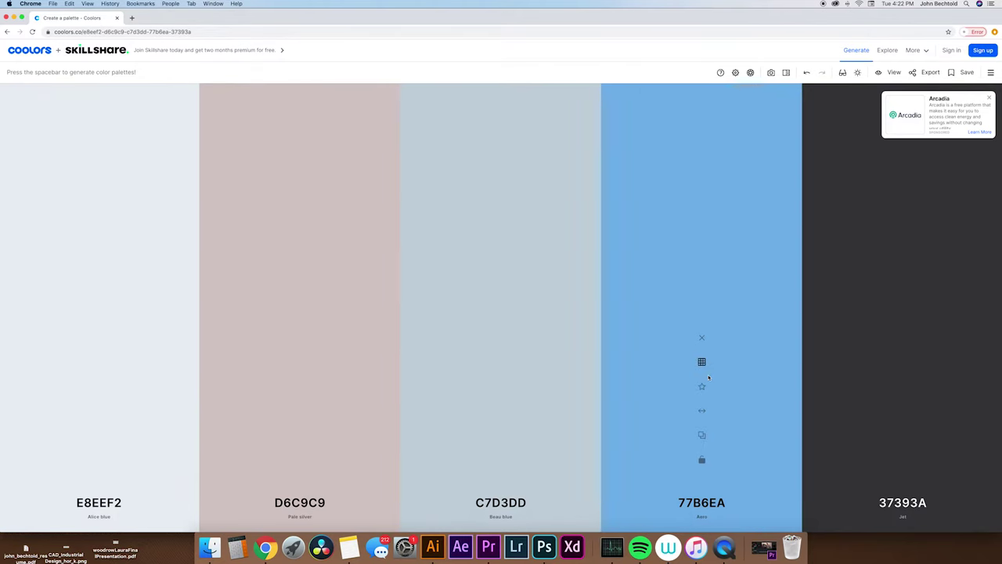
Lock 77B6EA, regenerate the rest, then lock F26419, F6AE2D and 2F4858.
click(702, 460)
key(space)
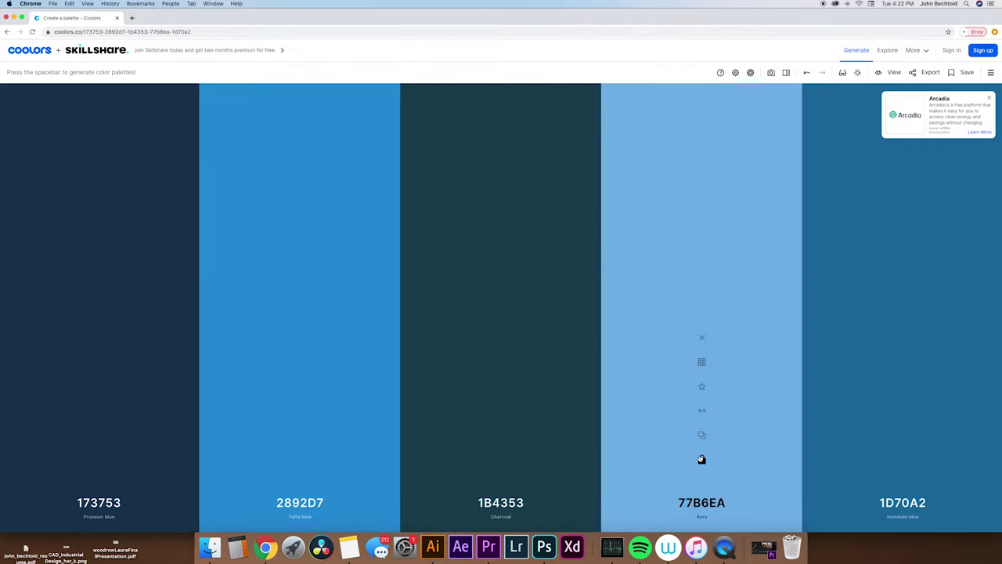
key(space)
key(space)
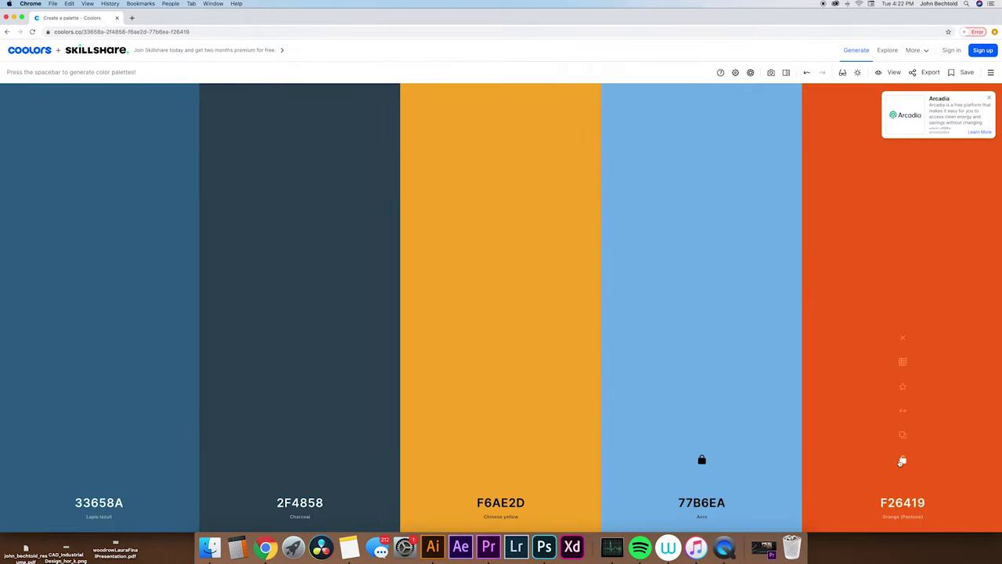
click(902, 460)
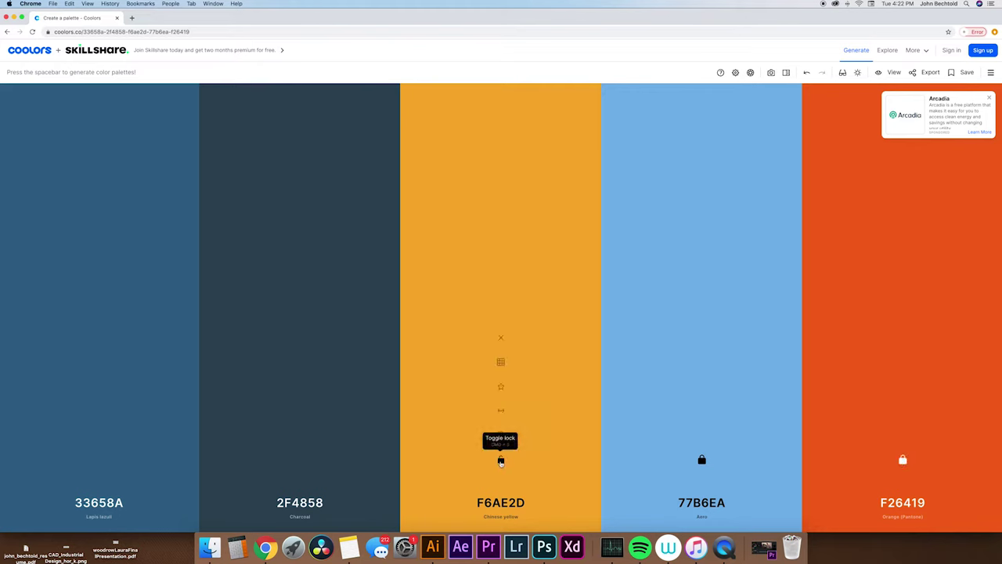
click(501, 460)
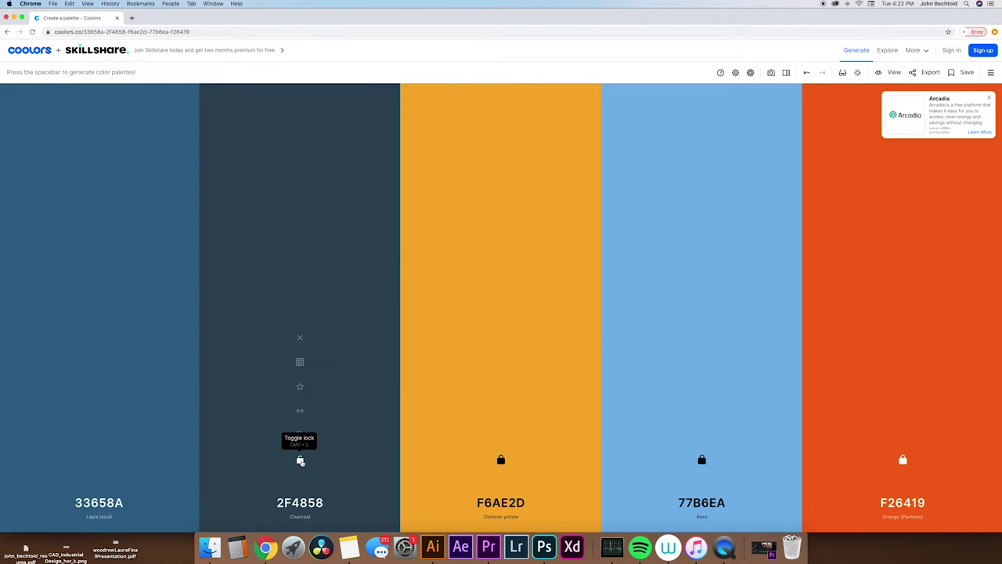
click(300, 461)
Regenerate the first colour until it is red D00000 and lock it.
key(space)
key(space)
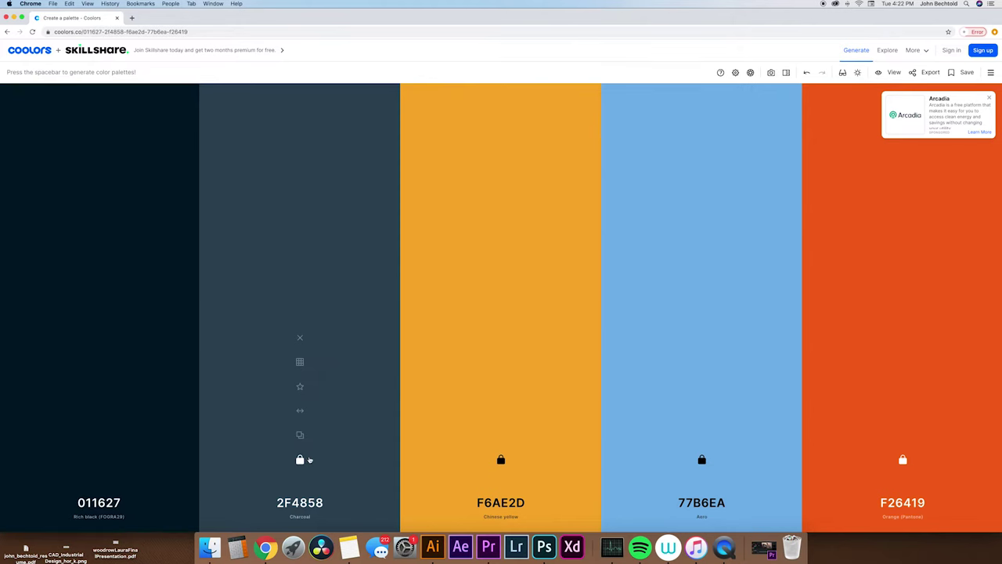
key(space)
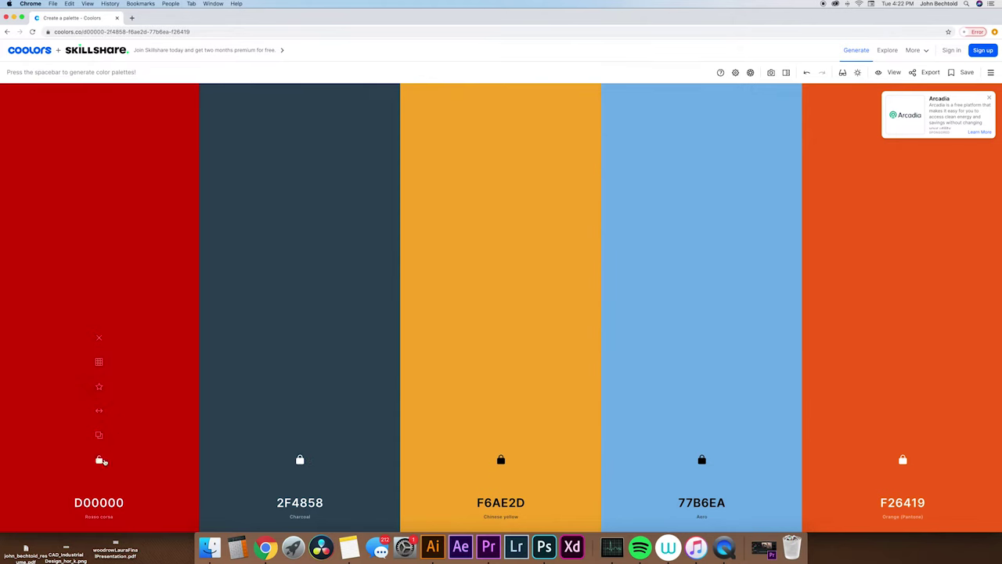
click(99, 460)
click(929, 72)
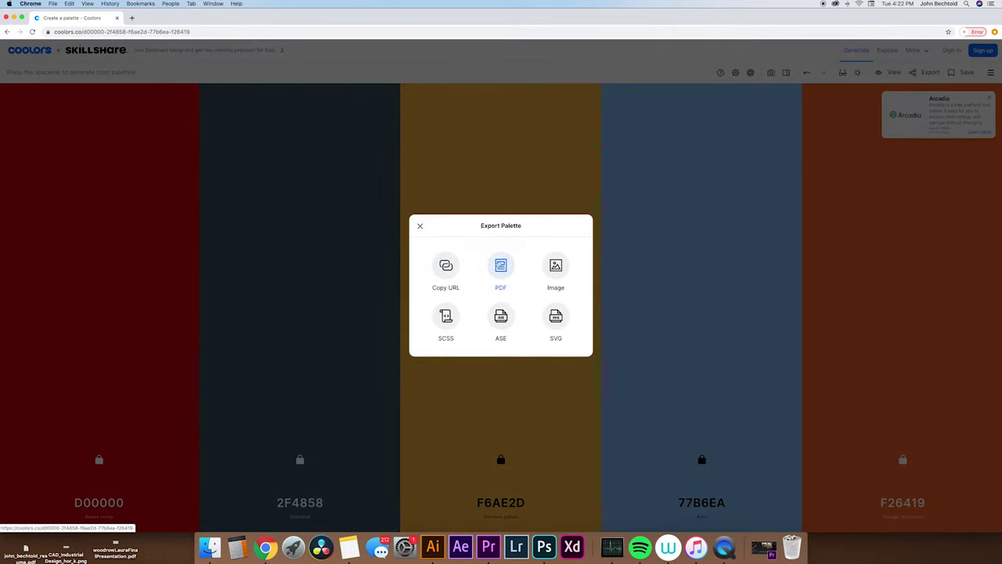
Export the palette as an image titled Test in HEX, downloading Test.png.
click(555, 265)
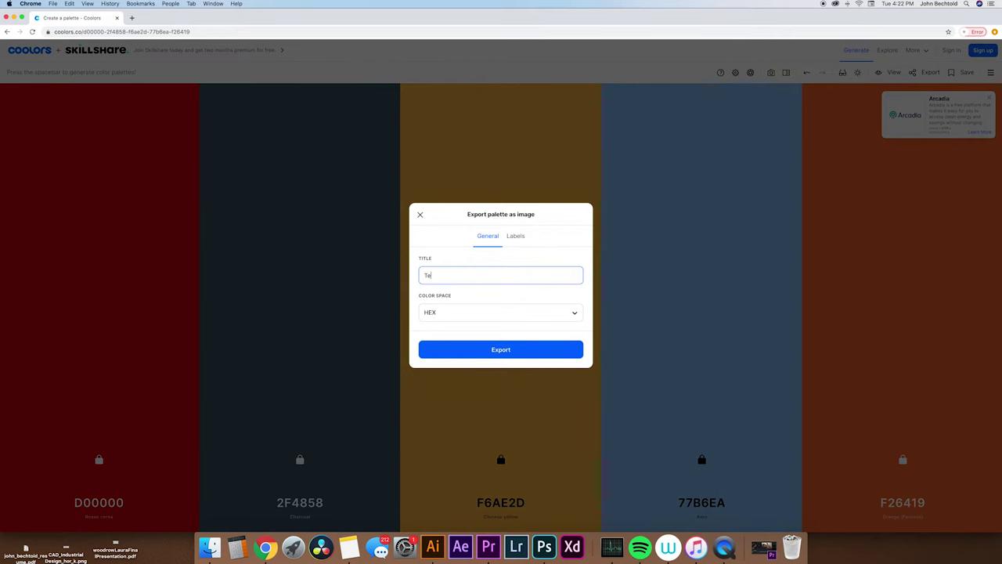
click(550, 314)
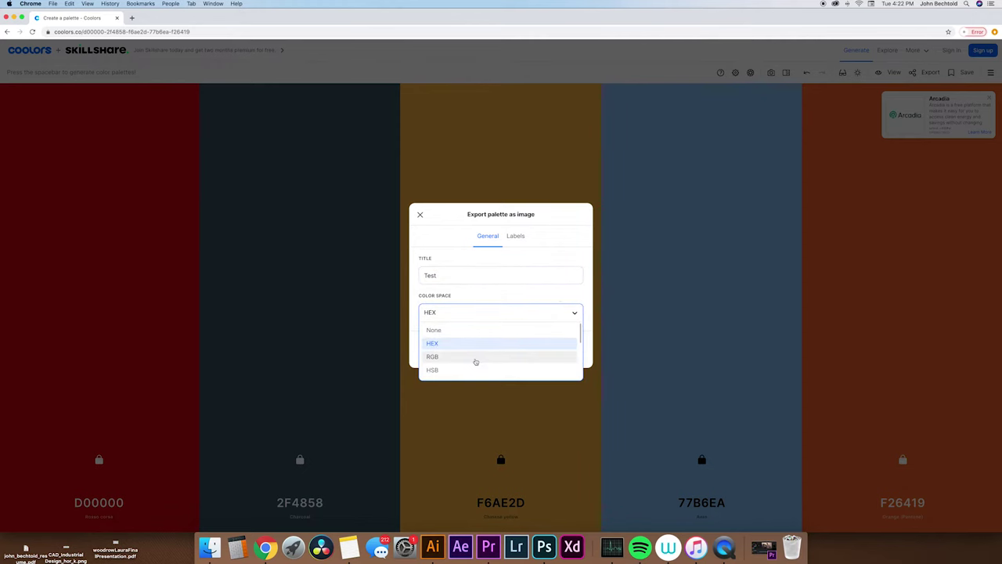
click(484, 311)
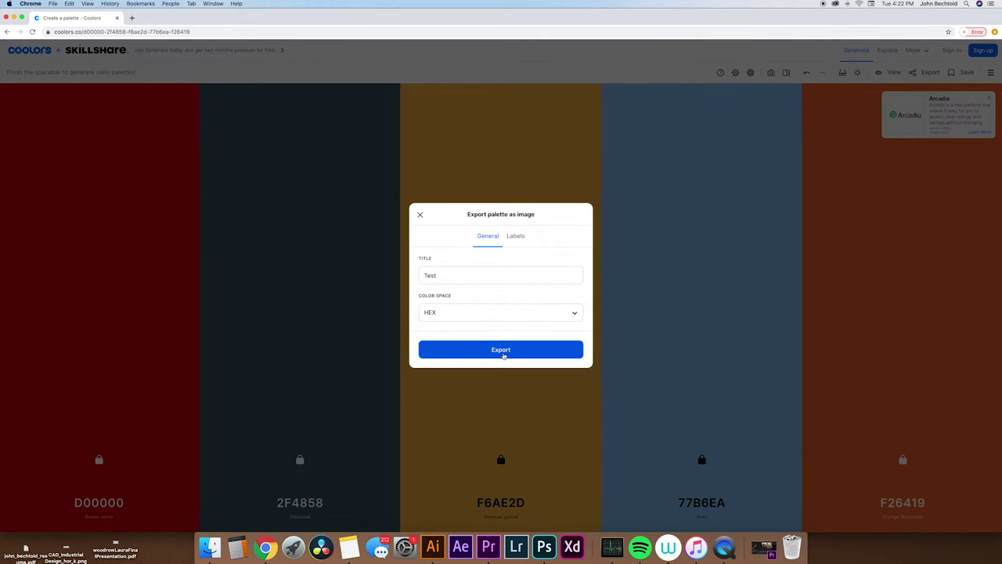
click(503, 353)
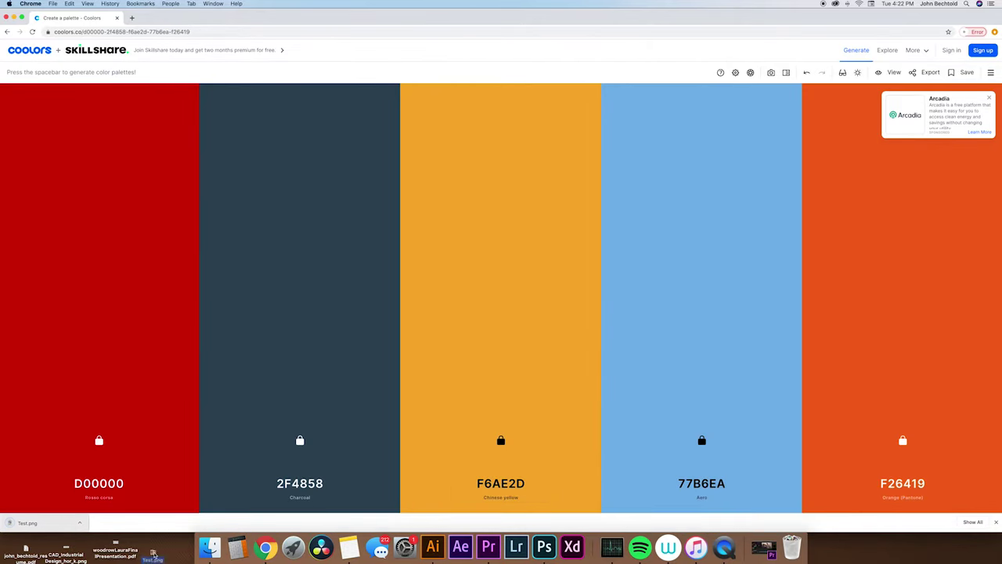
Create a new Web preset 1920 × 1080 px document in Illustrator.
click(432, 546)
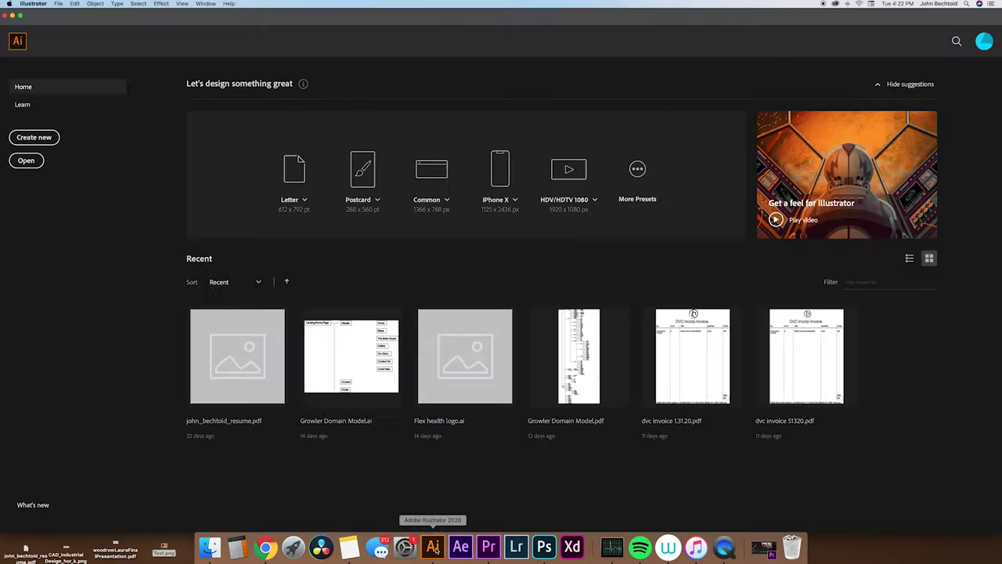
click(34, 139)
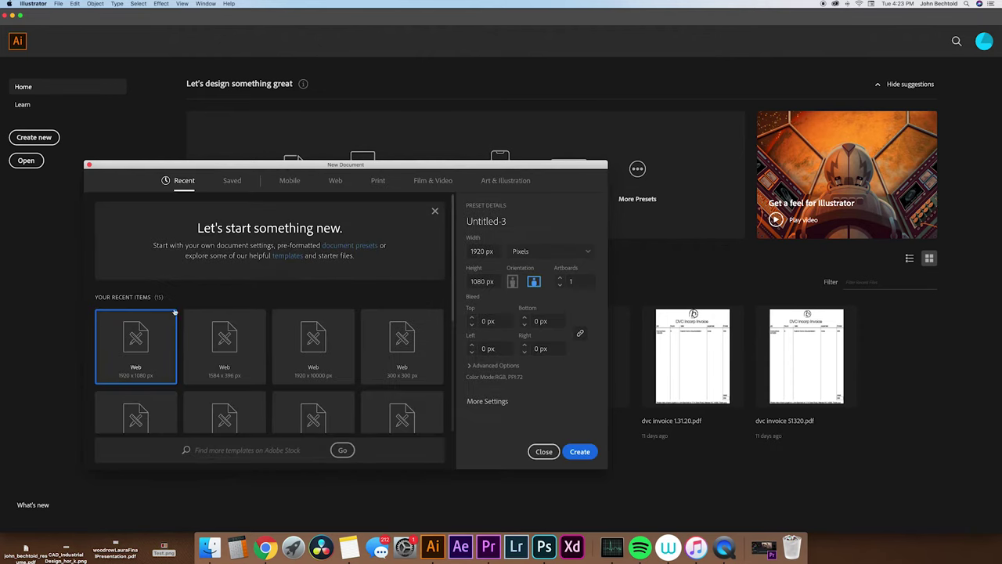
click(580, 452)
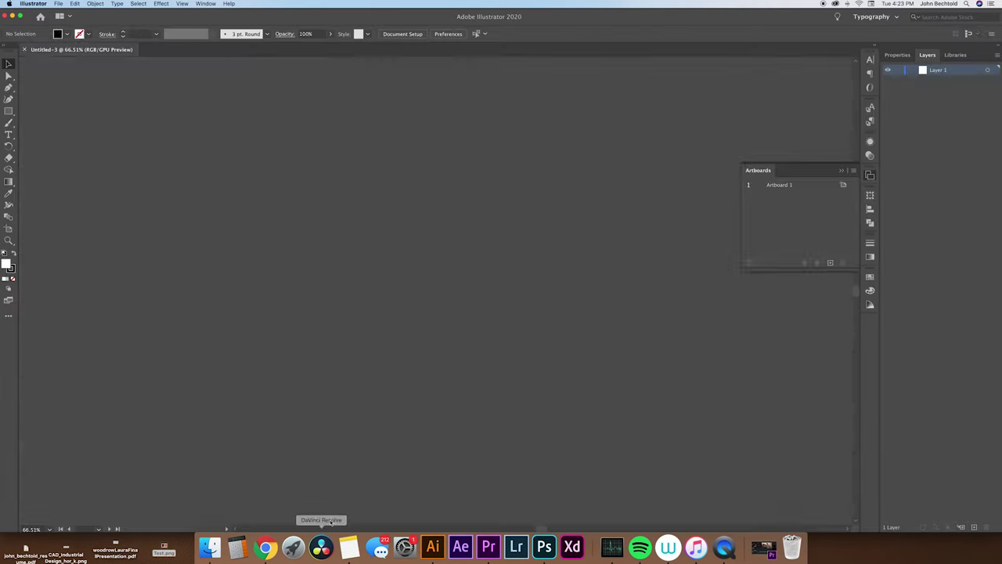
Place Test.png on the canvas and position it to the lower right of the artboard.
key(super+minus)
key(super+minus)
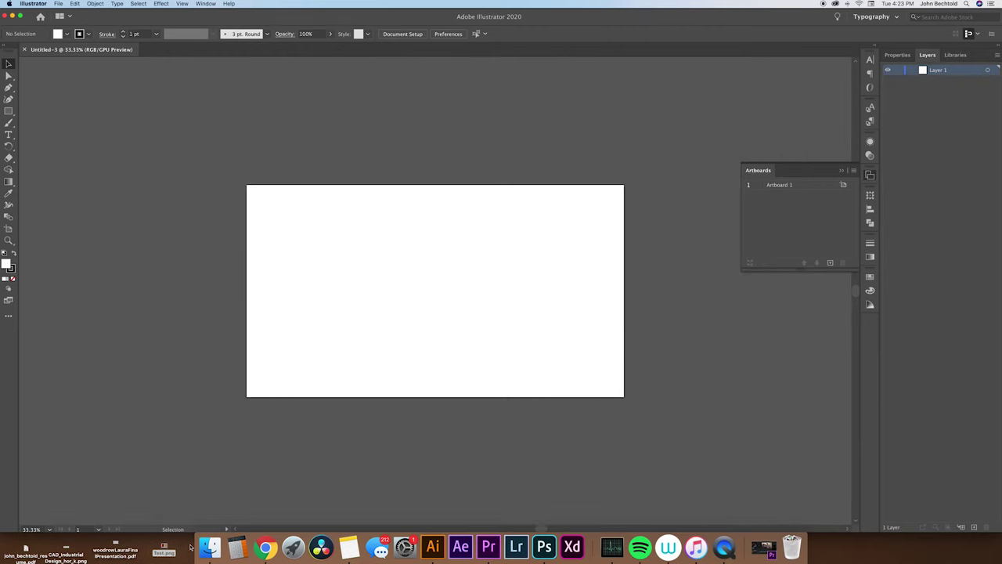
drag(166, 547, 378, 117)
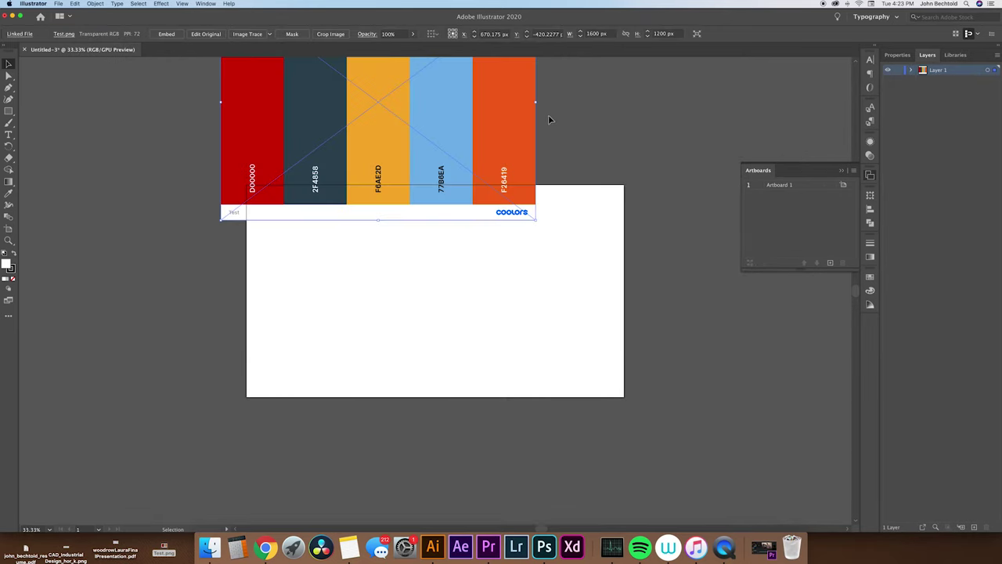
drag(460, 129, 846, 391)
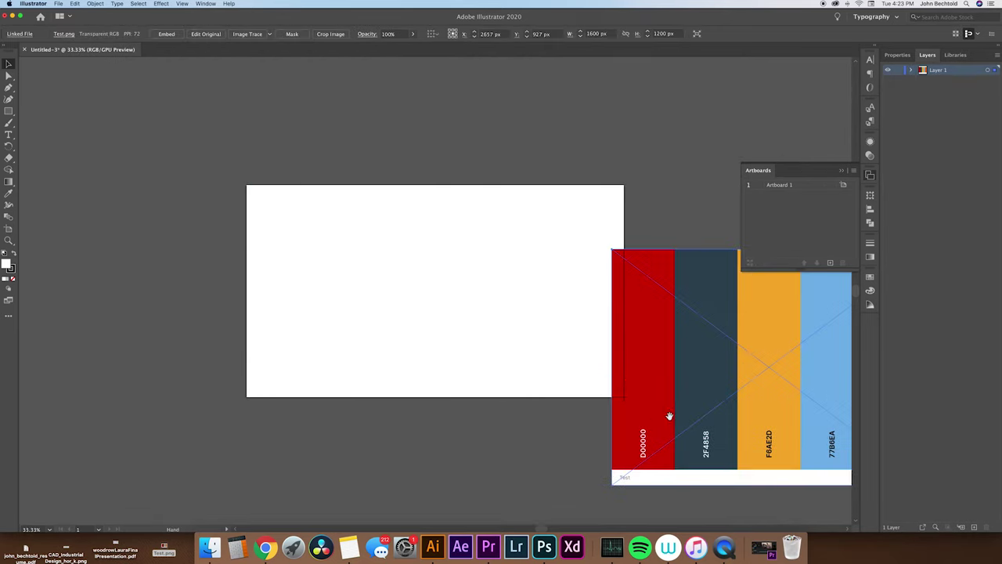
drag(666, 414, 503, 291)
click(318, 358)
drag(299, 321, 415, 434)
Add a text object on the artboard and paste in the name.
key(t)
click(309, 299)
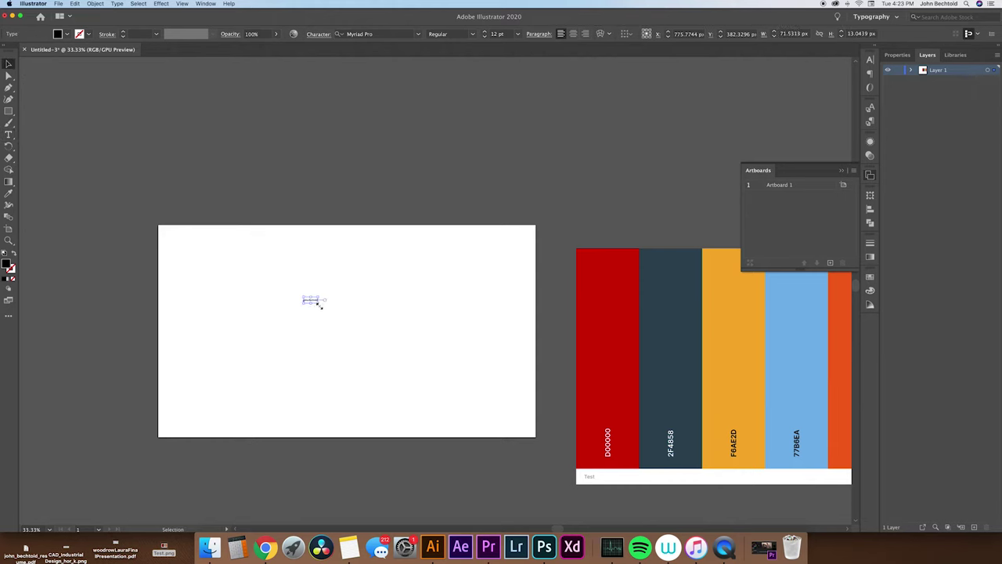
key(Escape)
Set the name's font to Helvetica Neue Bold.
click(898, 55)
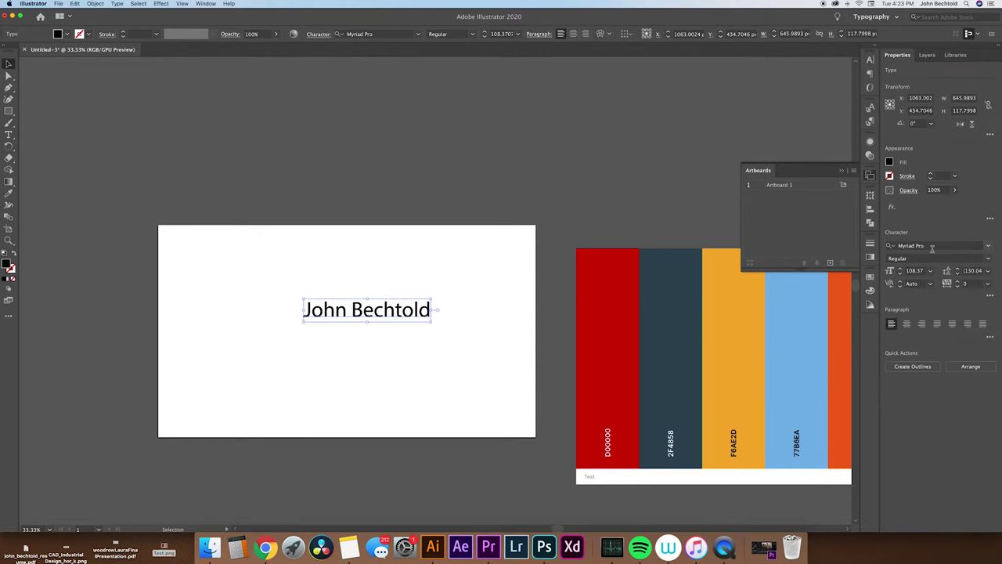
click(988, 247)
text(hel)
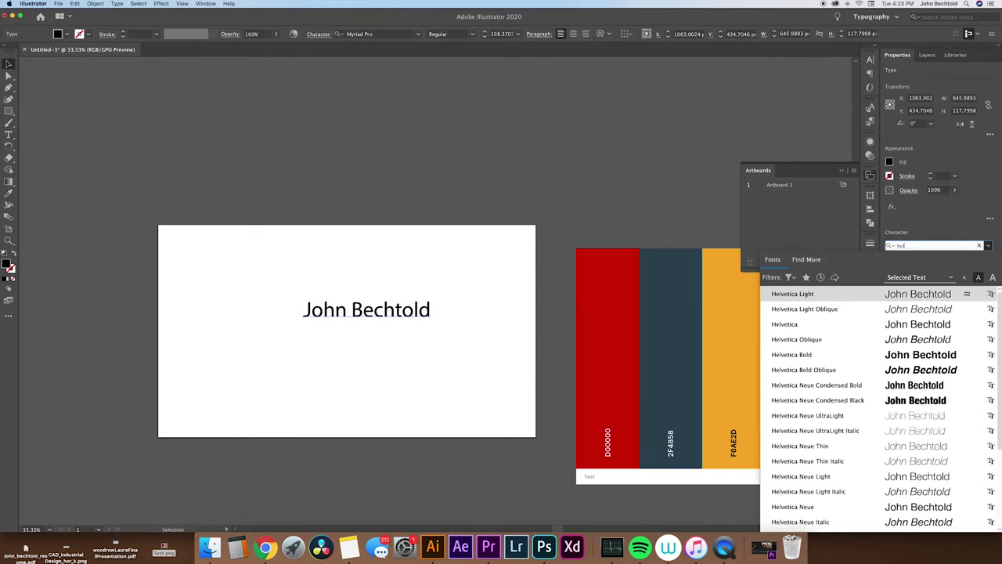
key(Down)
key(Down)
key(Down)
key(Down)
key(Down)
key(Down)
key(Return)
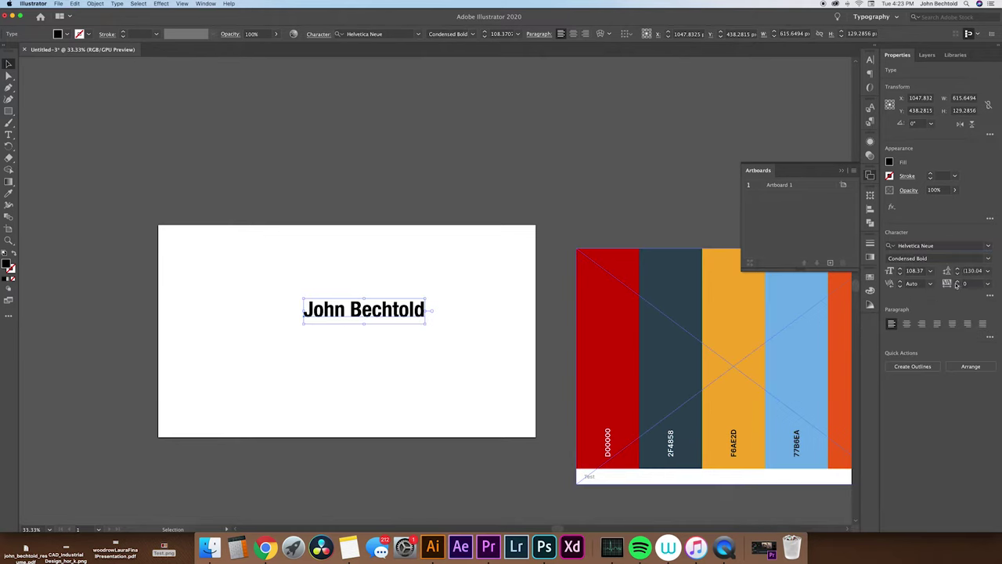
key(Tab)
click(988, 258)
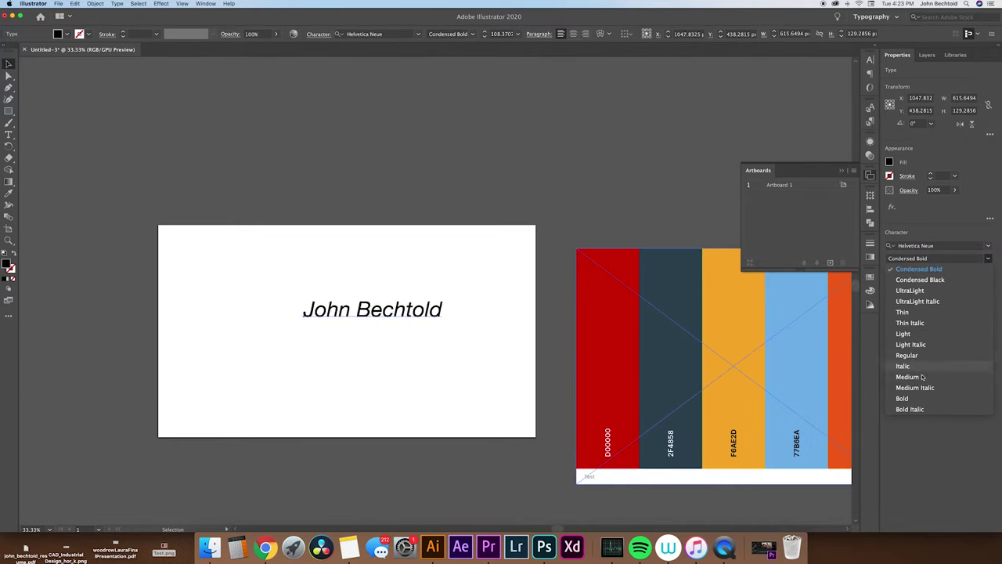
click(902, 398)
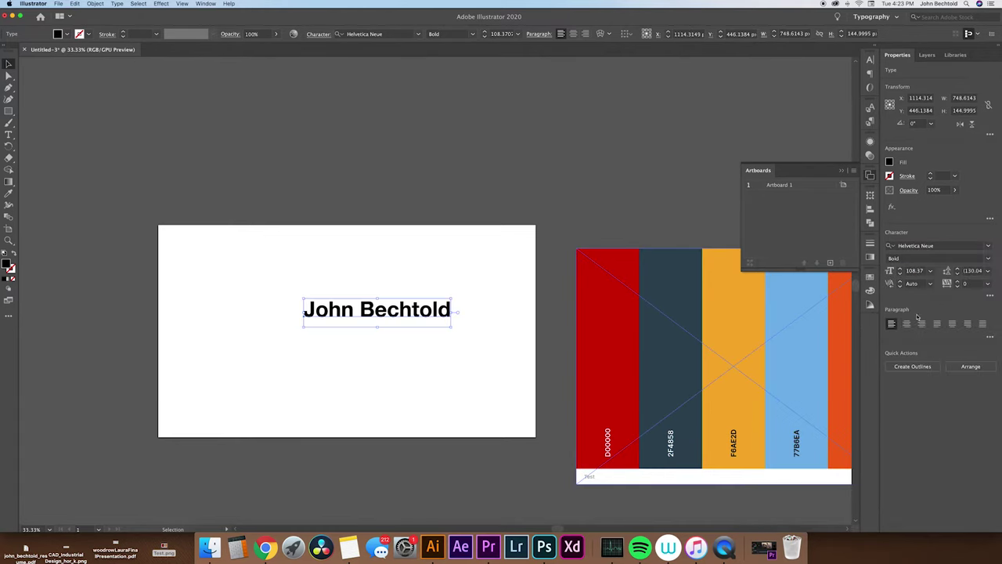
Tighten the name's tracking to -31 and move it up and left on the artboard.
click(957, 286)
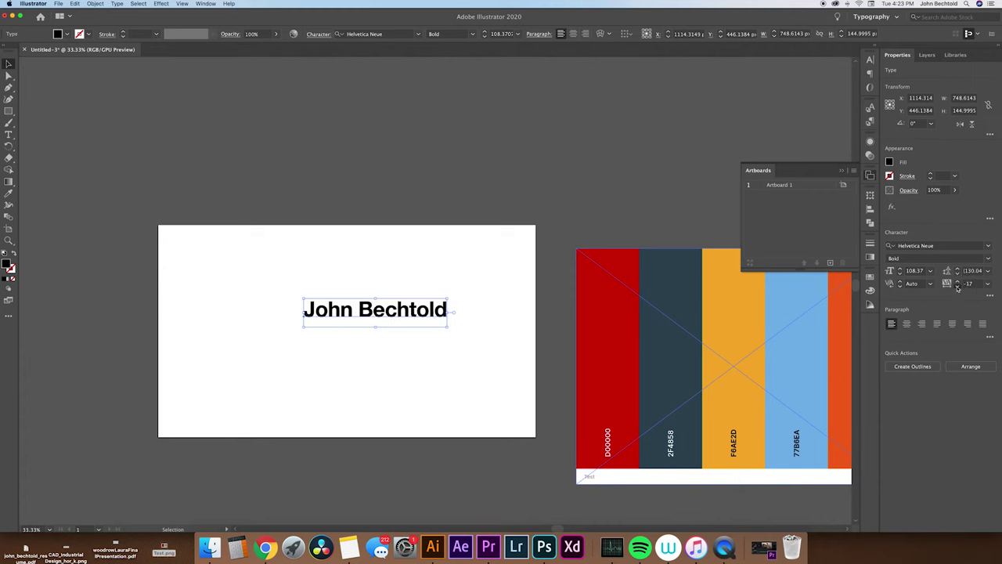
click(481, 391)
drag(436, 313, 395, 304)
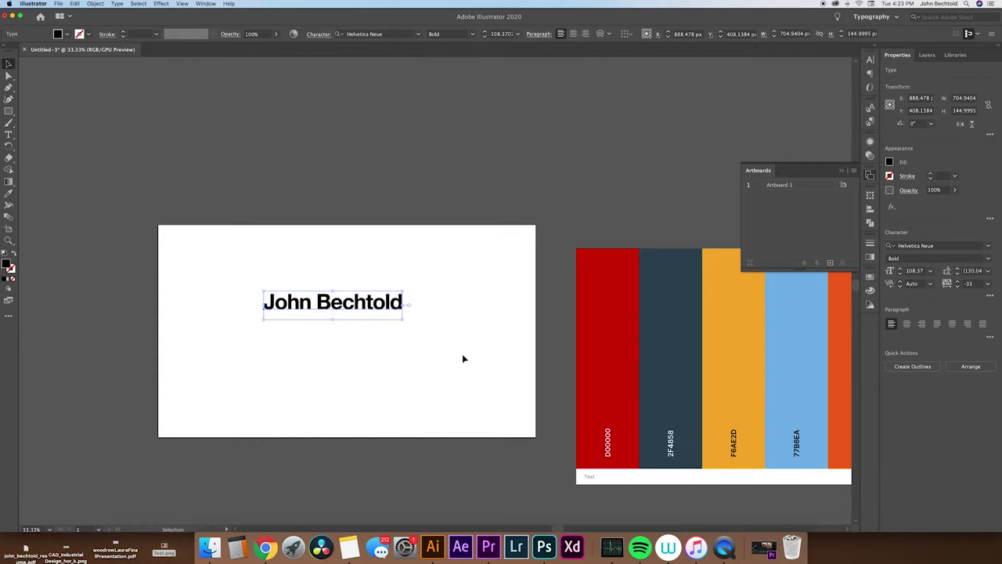
drag(462, 358, 370, 356)
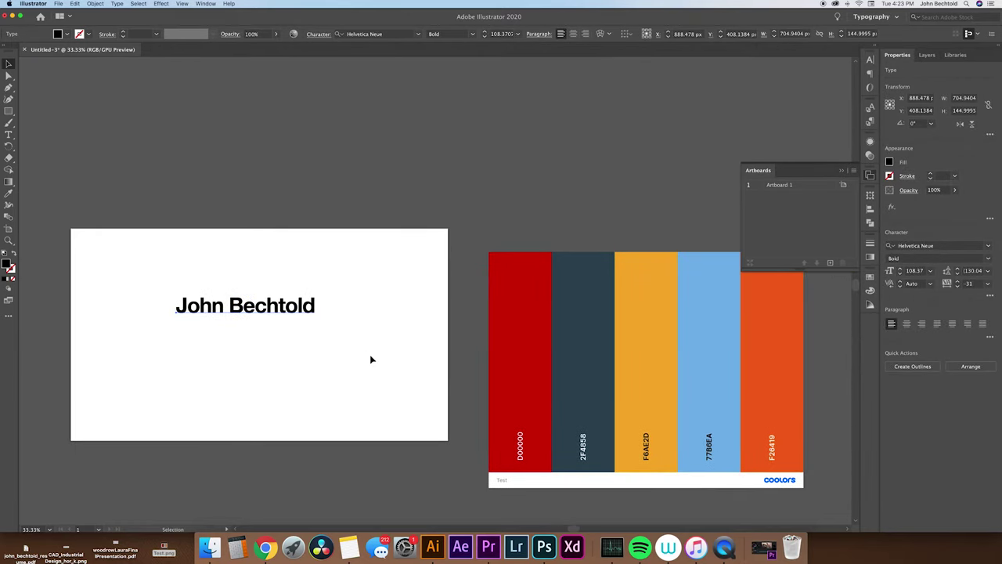
Colour the name dark blue 2F4858 by sampling the palette stripe.
click(584, 320)
key(i)
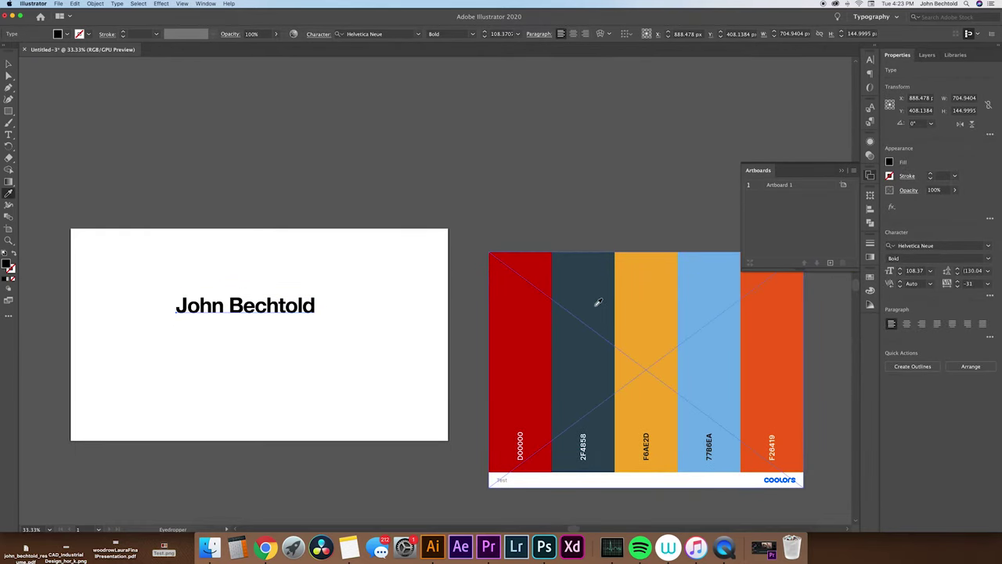
click(597, 303)
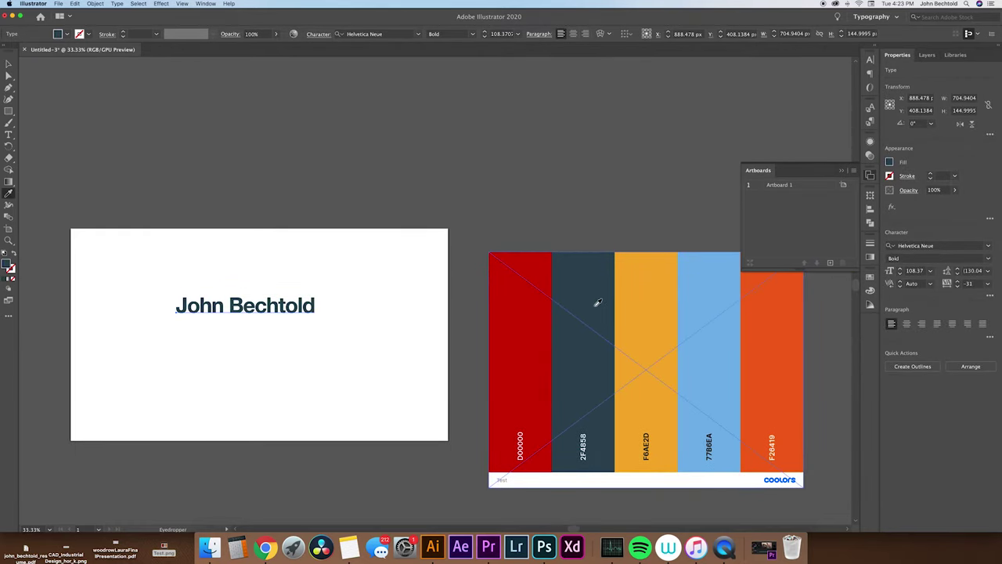
key(v)
click(354, 401)
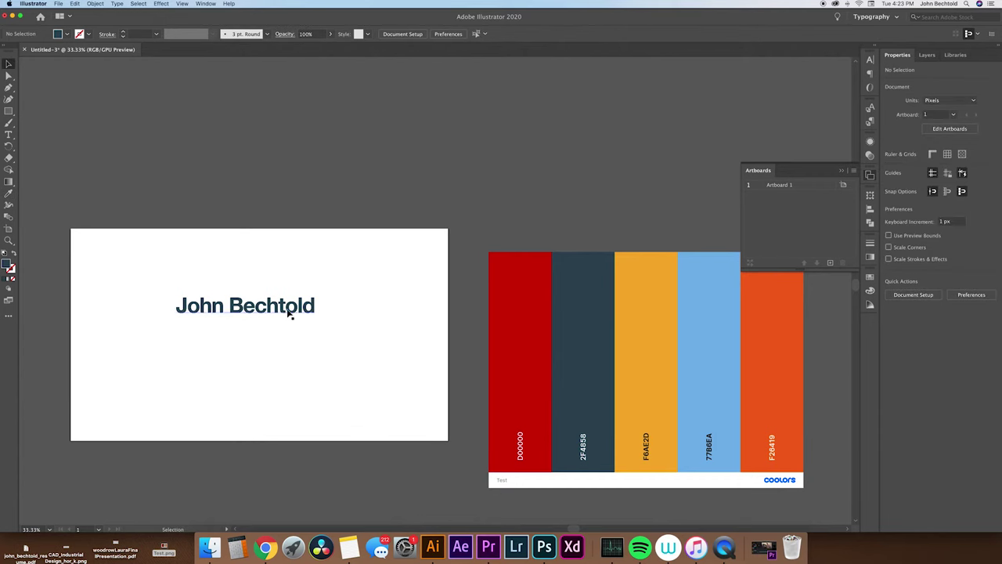
Duplicate the name just below and colour the copy yellow F6AE2D.
drag(289, 313, 272, 353)
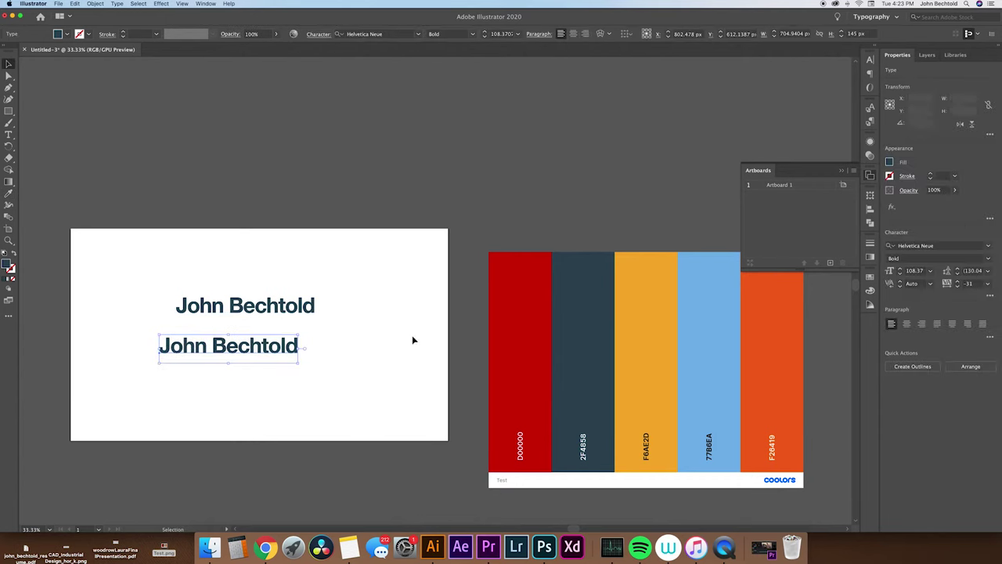
key(i)
click(640, 311)
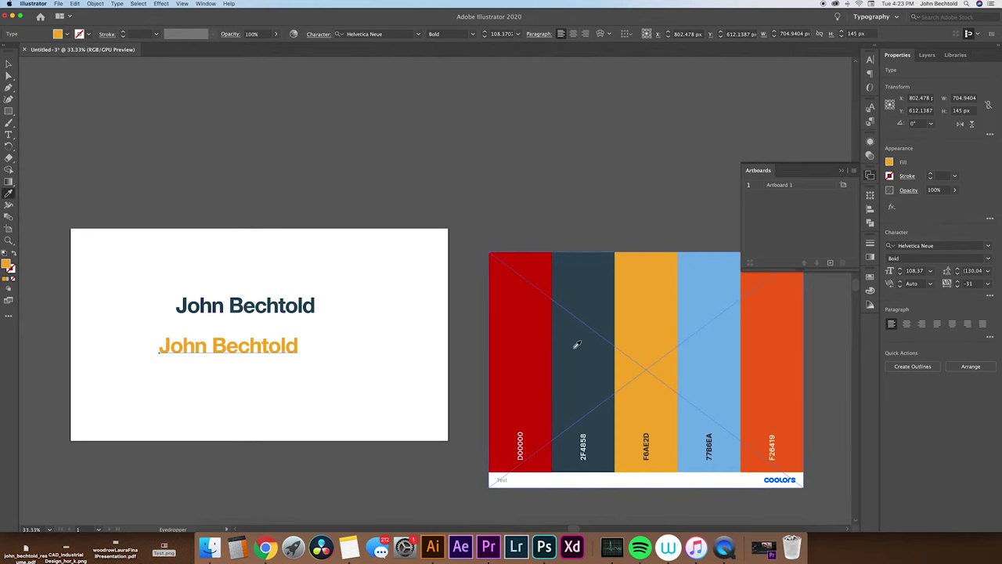
key(v)
click(292, 361)
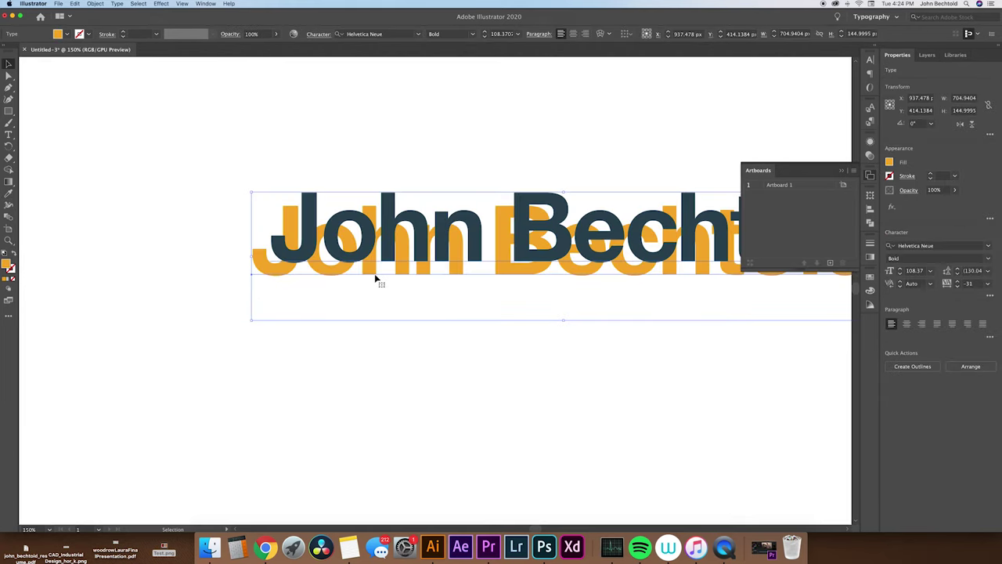
Nudge the yellow copy one step right and three steps up behind the dark name.
key(Right)
key(Right)
key(Right)
key(Right)
key(Right)
key(Right)
key(Right)
key(Right)
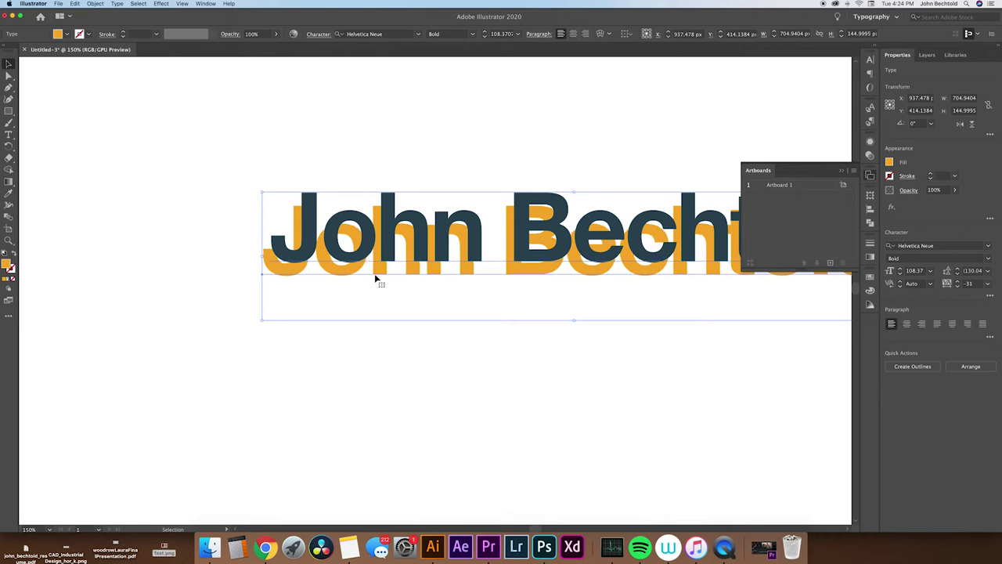
key(Up)
key(Up)
key(Up)
key(Up)
key(Up)
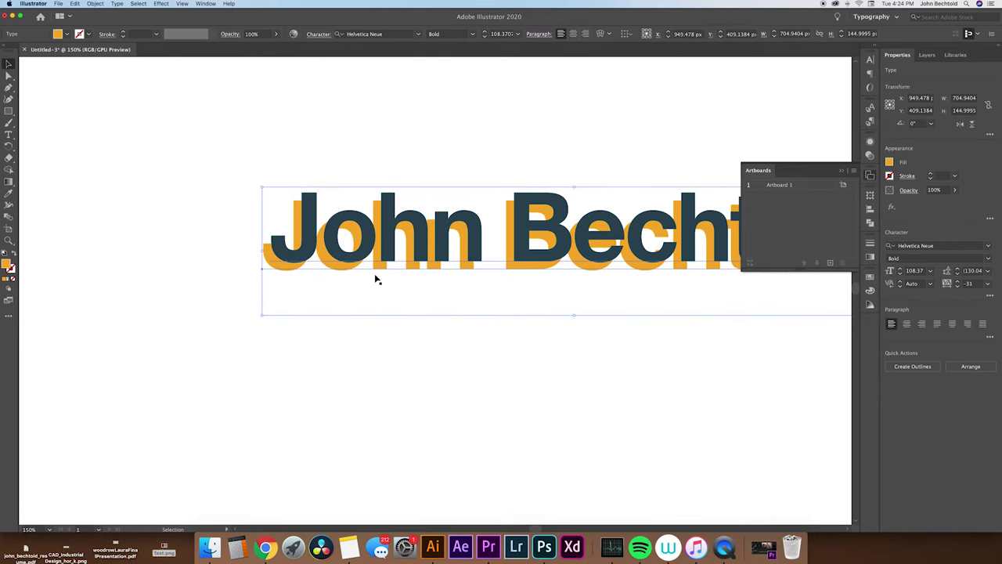
key(Up)
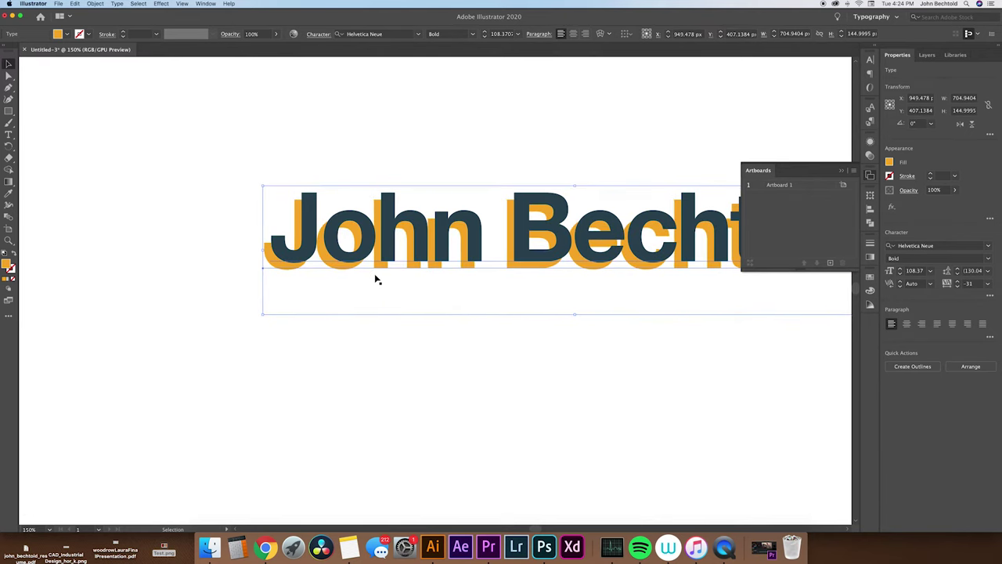
key(Up)
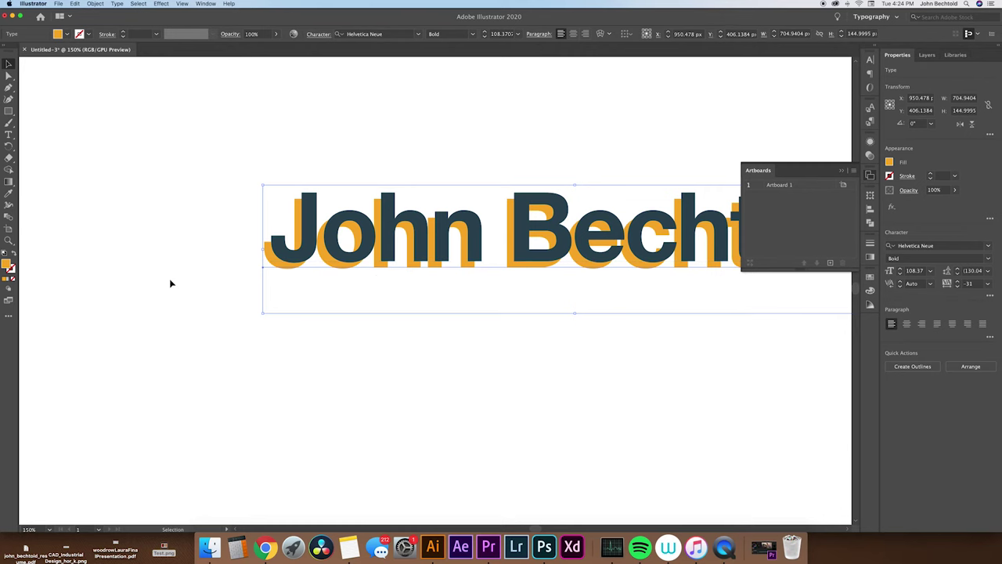
click(168, 278)
drag(358, 329, 233, 394)
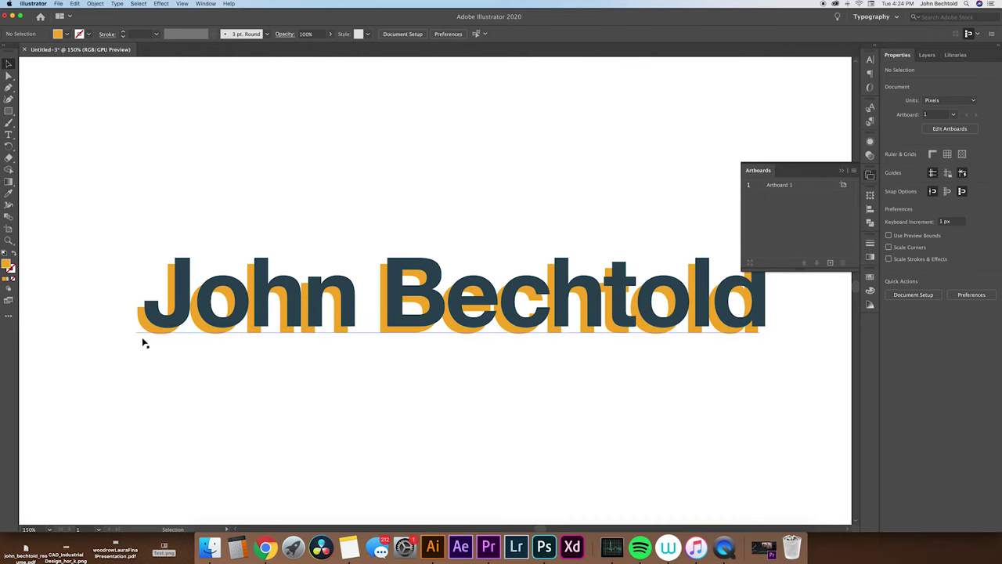
Expand Layer 1 in the Layers panel to list its four objects, then deselect all.
click(210, 313)
key(a)
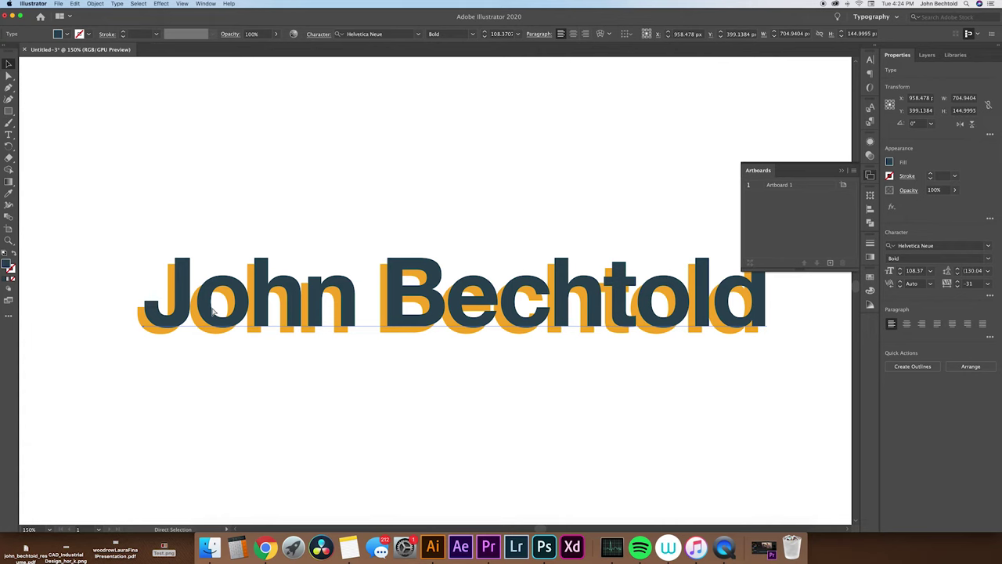
key(v)
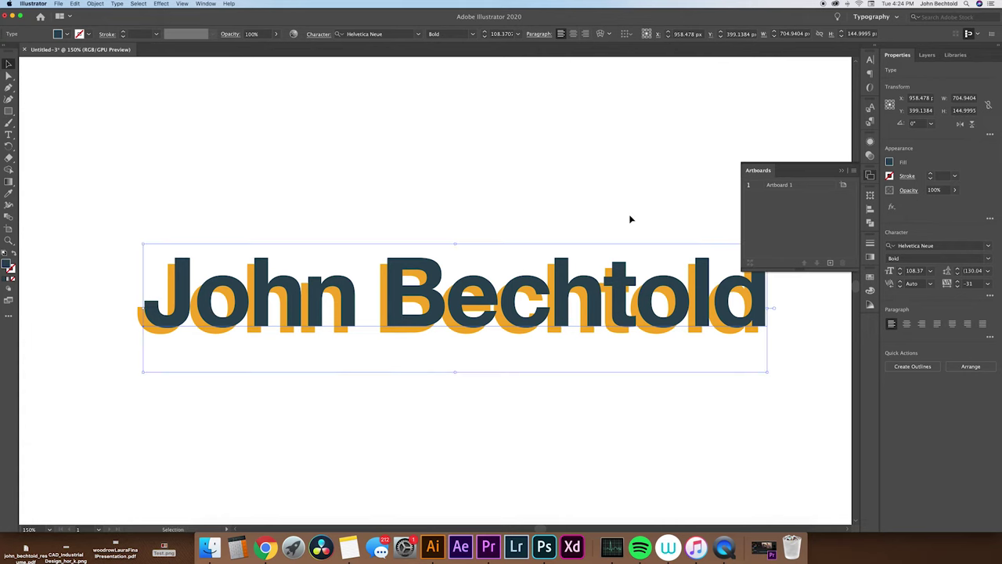
click(927, 56)
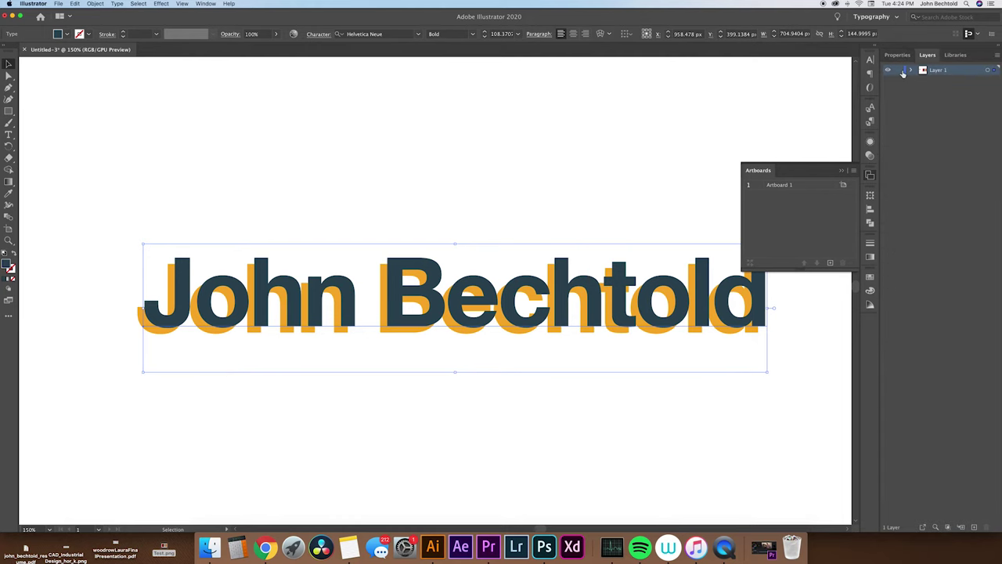
click(911, 70)
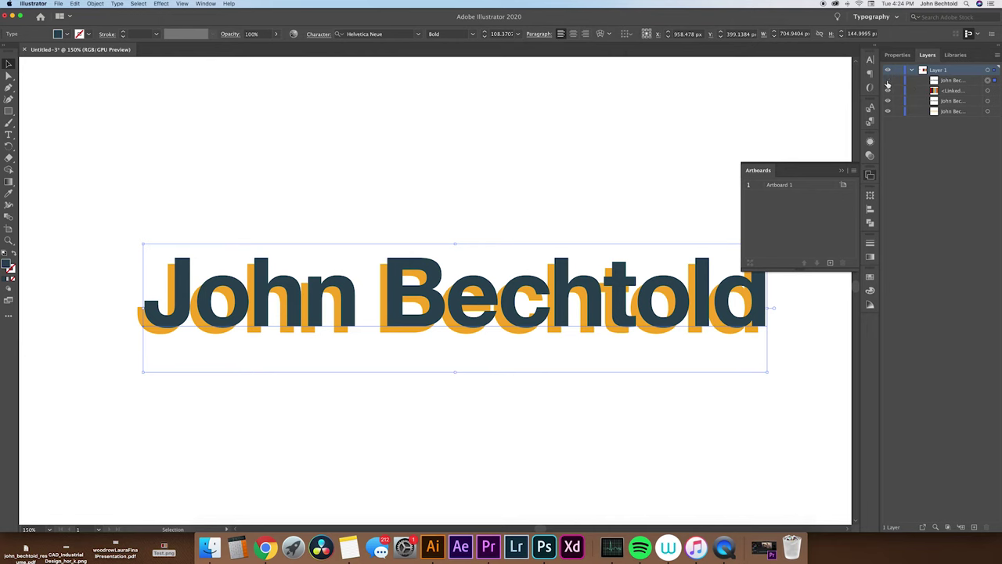
key(super+shift+a)
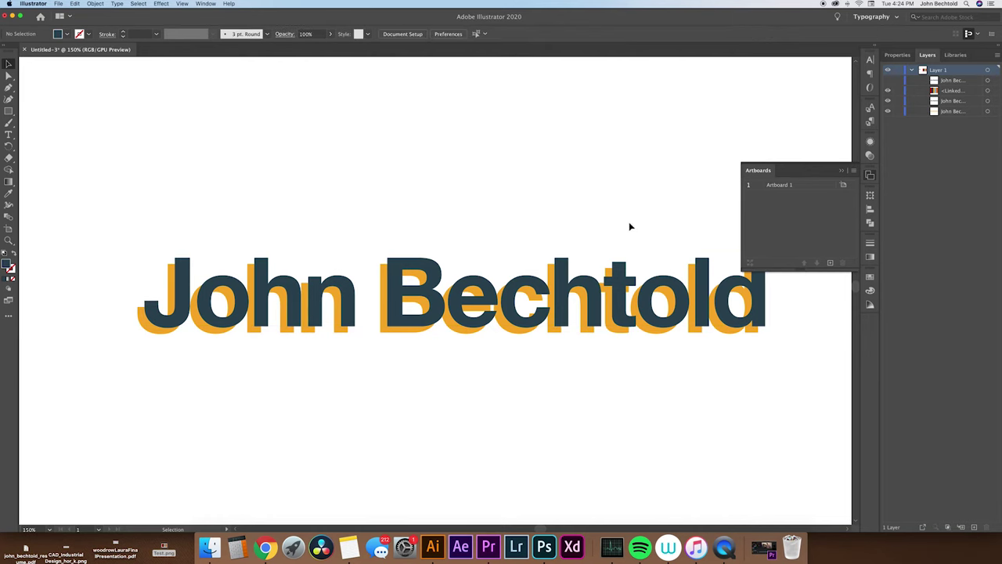
Recolour the dark name orange from the shadow, then blend the two orange copies.
click(615, 297)
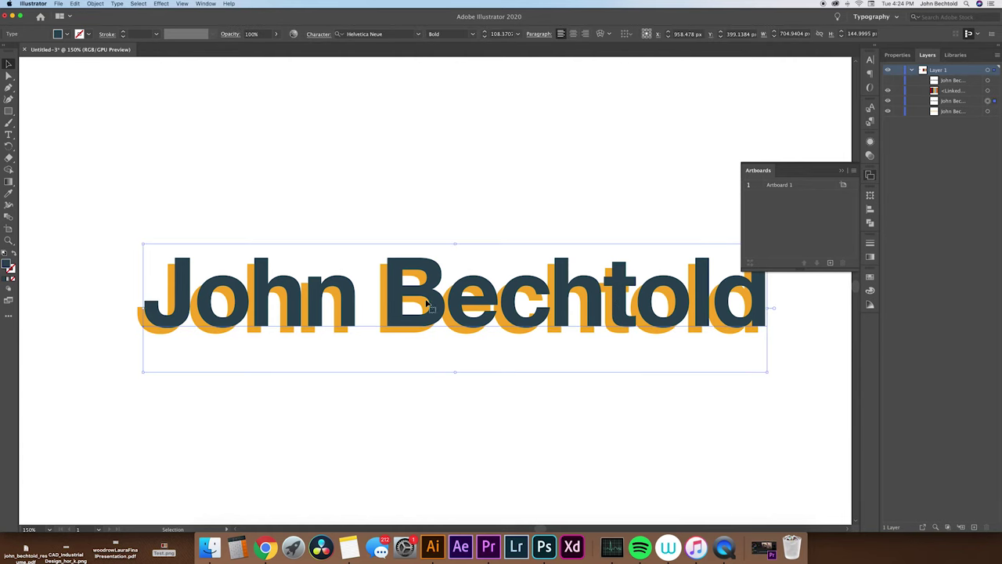
key(i)
click(140, 311)
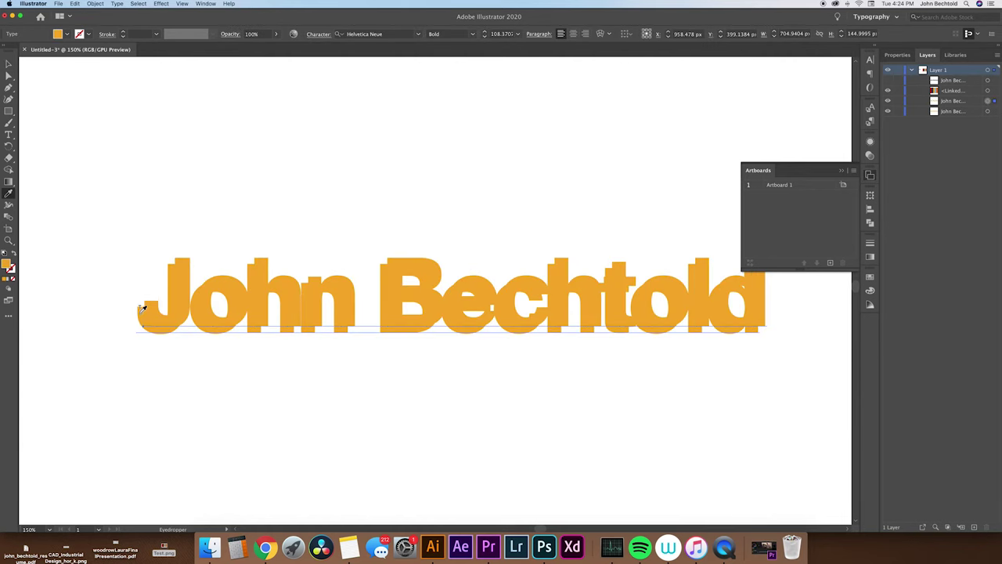
key(v)
click(252, 223)
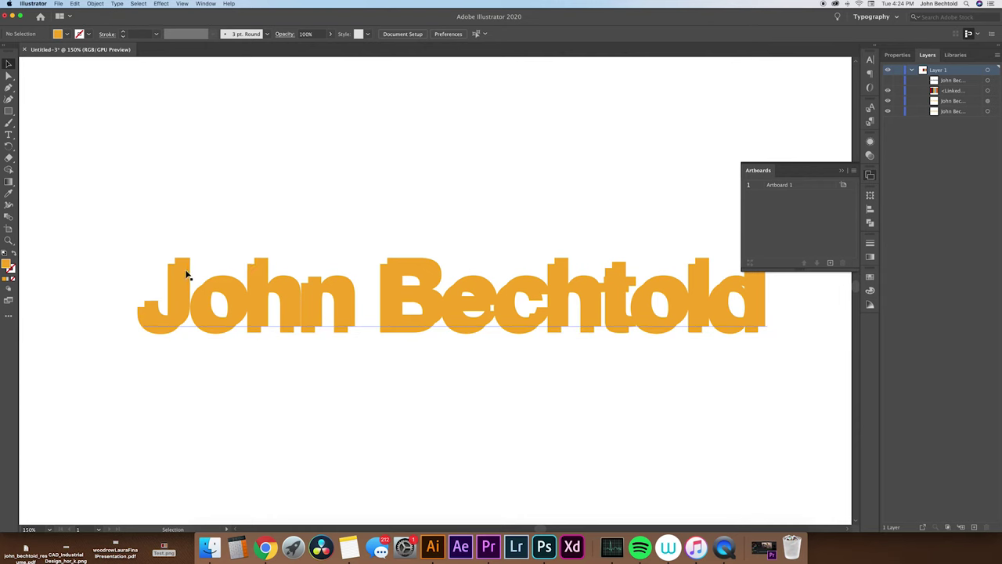
click(12, 217)
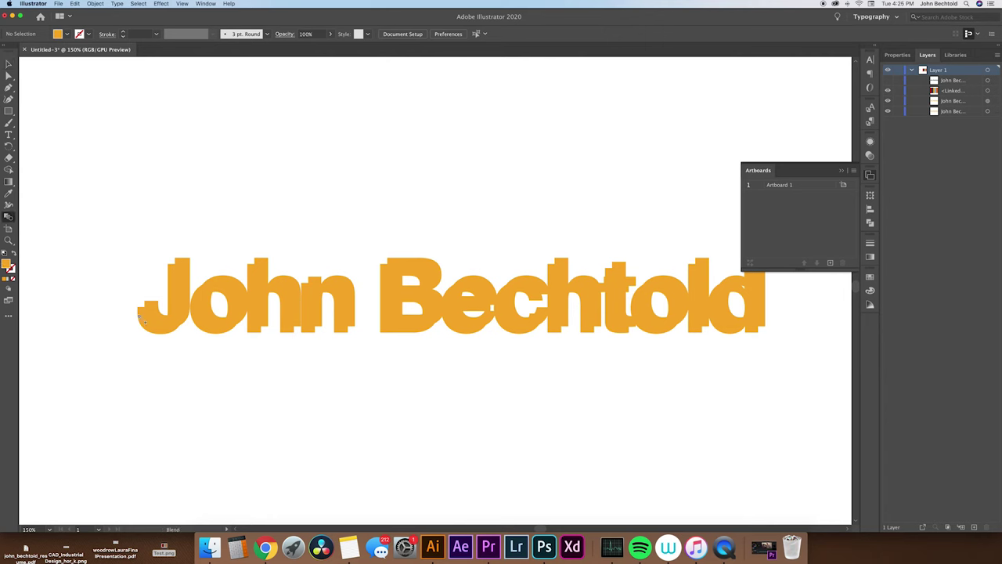
click(140, 318)
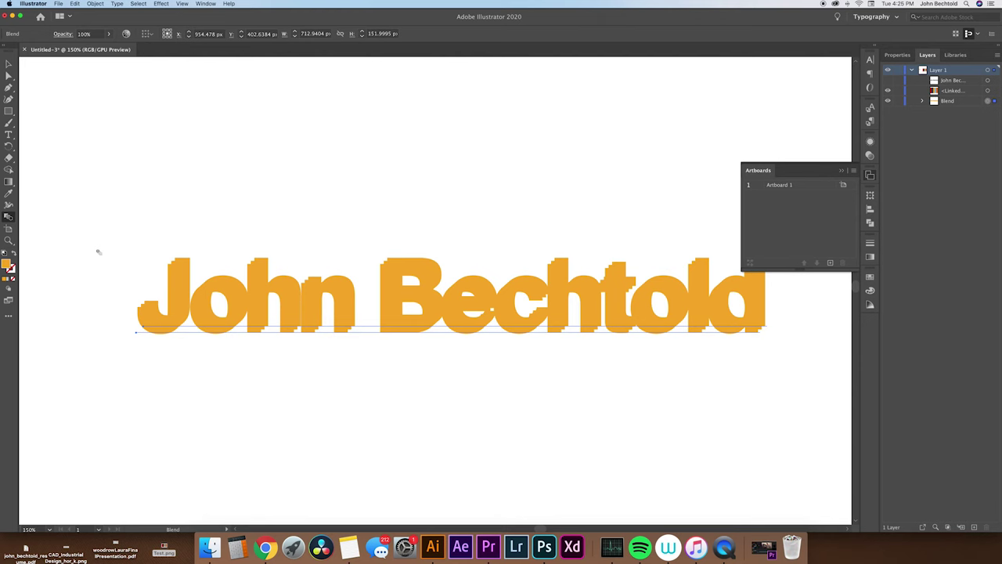
Change the Blend Options spacing to Specified Steps and apply it.
double_click(9, 218)
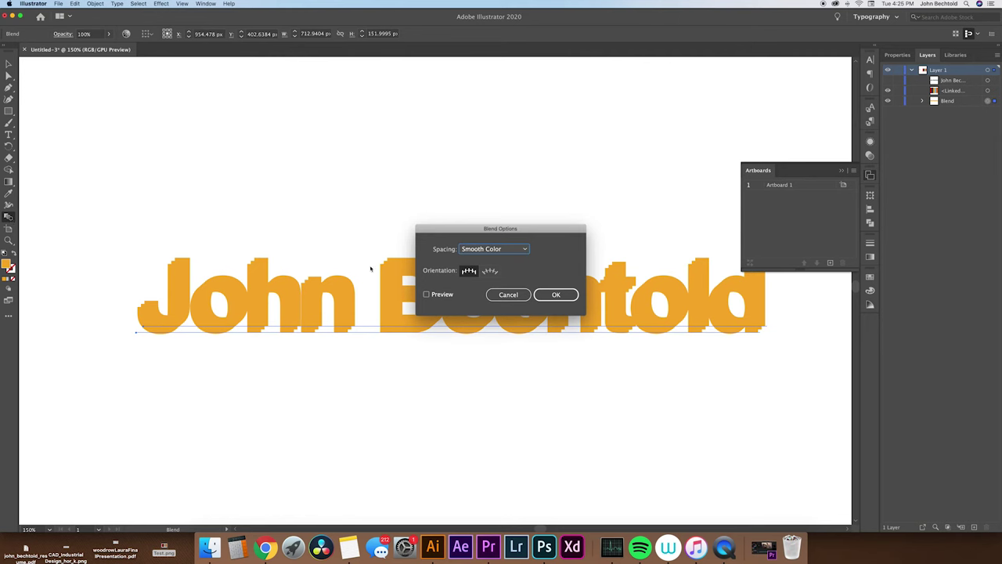
click(521, 250)
click(515, 270)
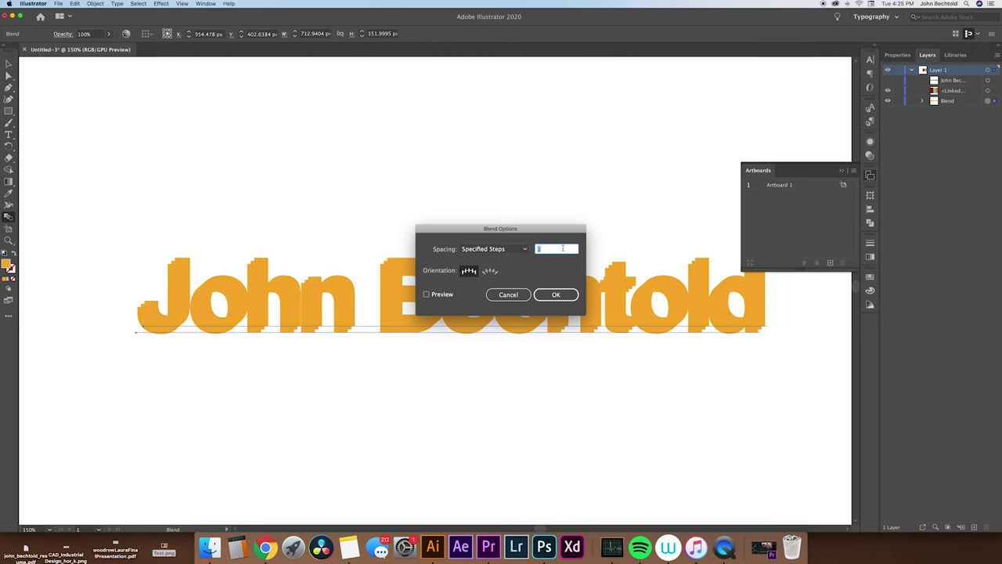
click(556, 294)
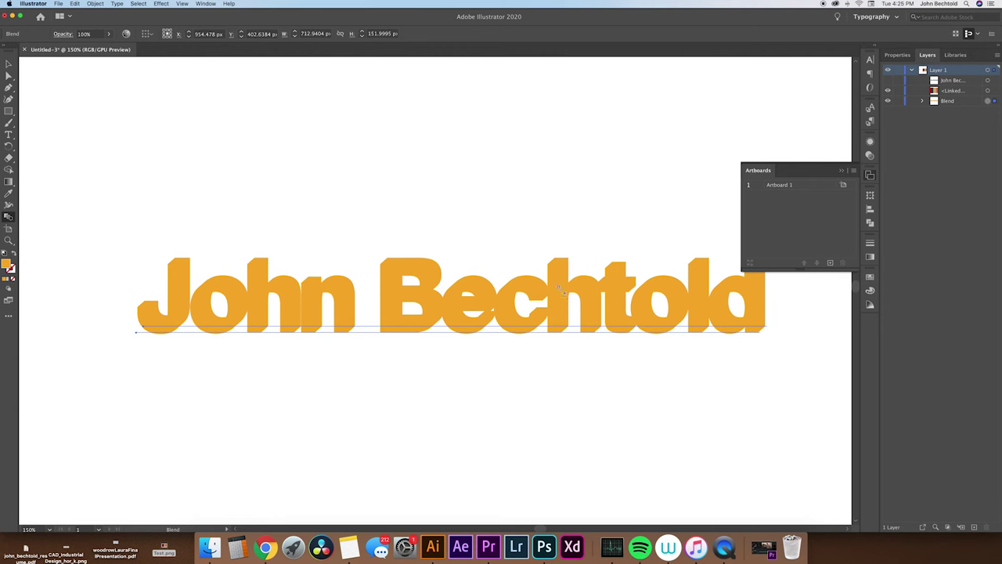
Deselect the blend, show the hidden dark name text layer, and zoom out.
key(v)
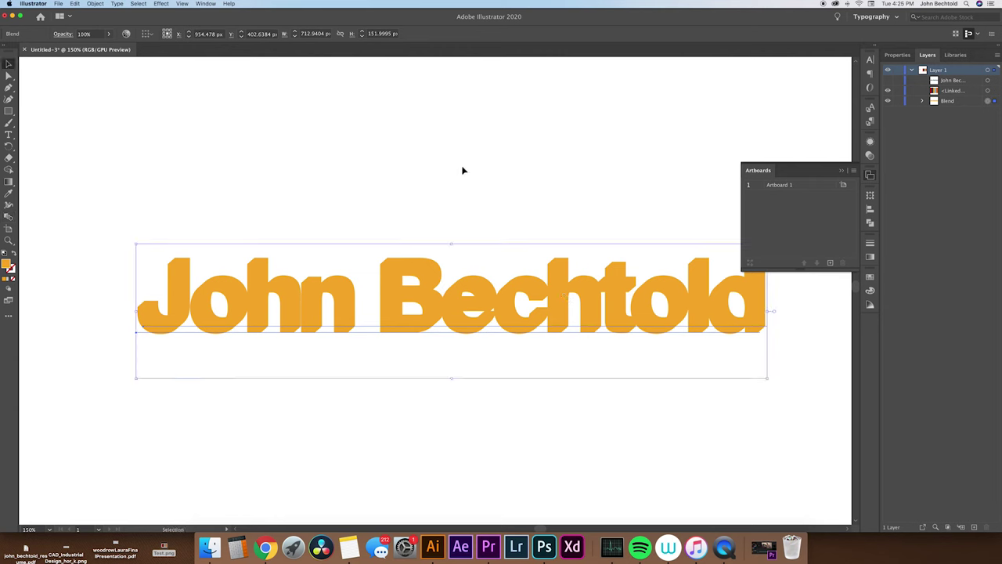
click(456, 184)
click(888, 80)
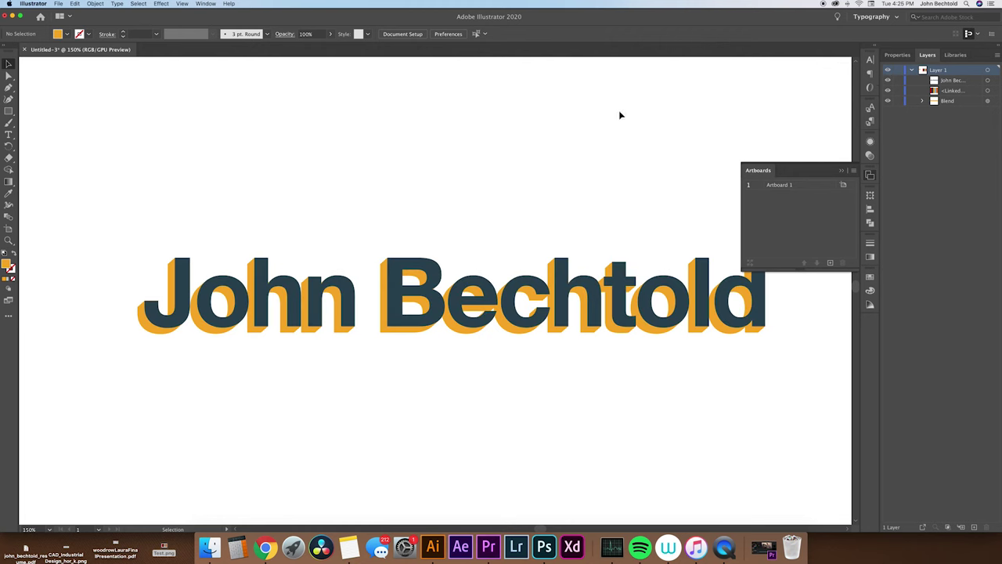
key(super+1)
key(super+minus)
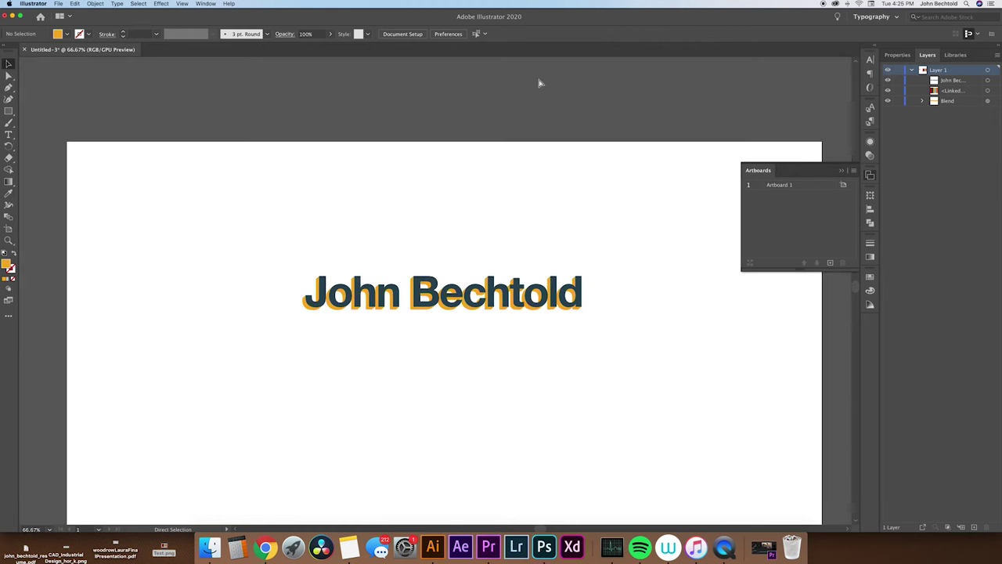
Scale the name and its blend up across the artboard, then duplicate it below.
drag(317, 233, 493, 318)
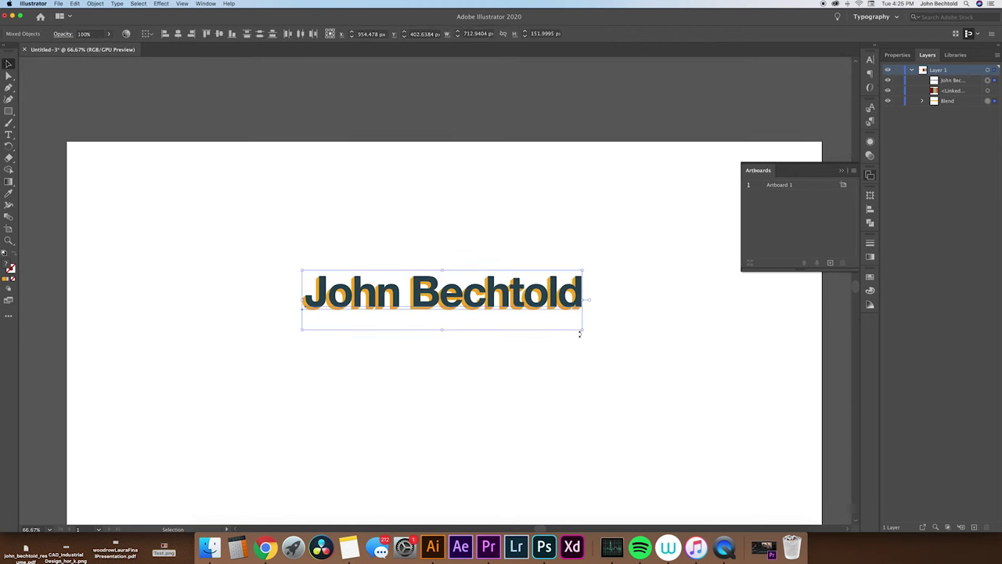
drag(583, 330, 830, 345)
key(super+minus)
click(227, 213)
mouse_move(357, 313)
mouse_down()
mouse_move(358, 280)
mouse_move(358, 297)
mouse_up()
drag(357, 297, 376, 364)
Recolour the middle copy's blended shadow with the red palette colour.
click(303, 303)
key(super+plus)
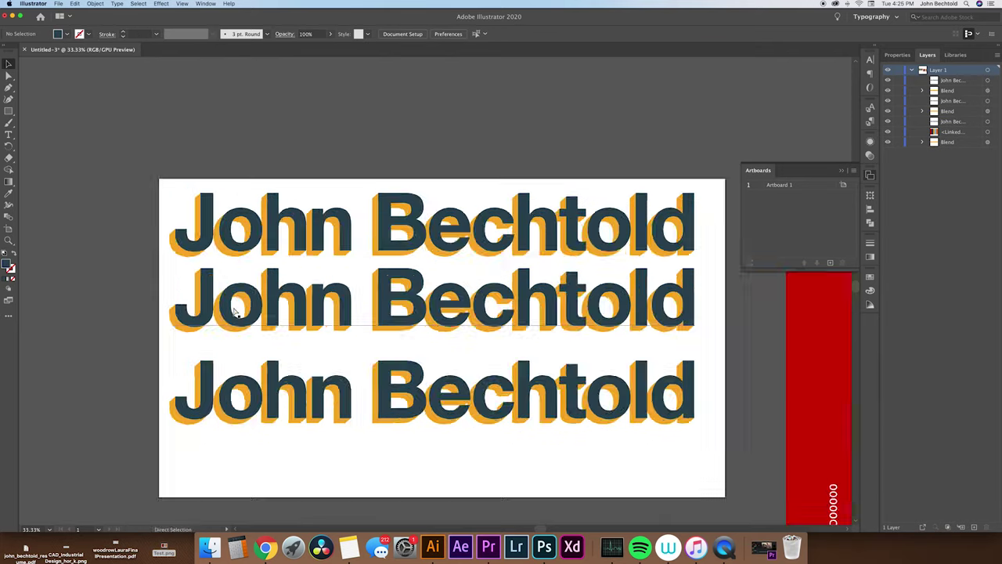
key(super+plus)
key(super+plus)
key(super+3)
click(362, 227)
key(super+minus)
key(super+minus)
key(super+minus)
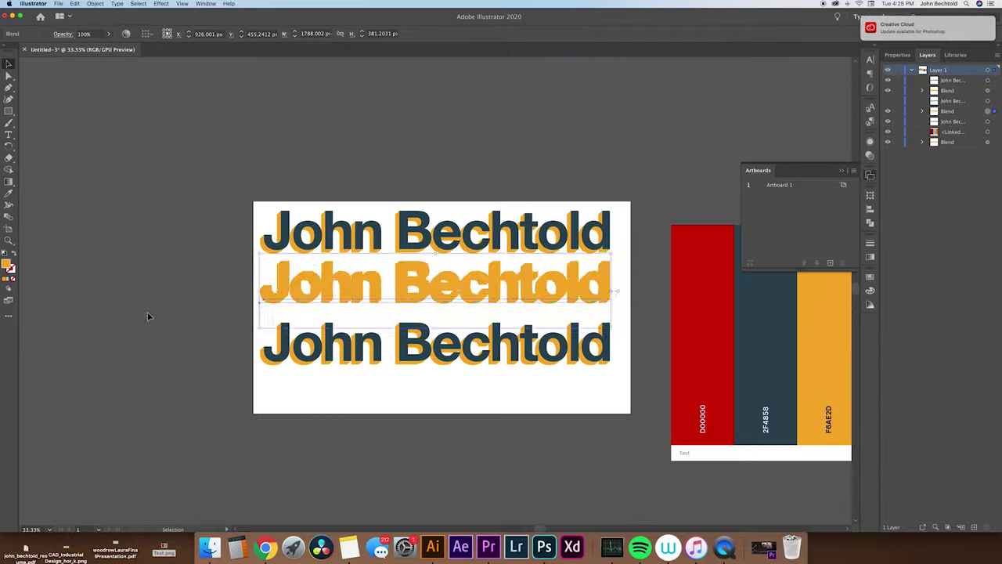
click(720, 302)
click(598, 278)
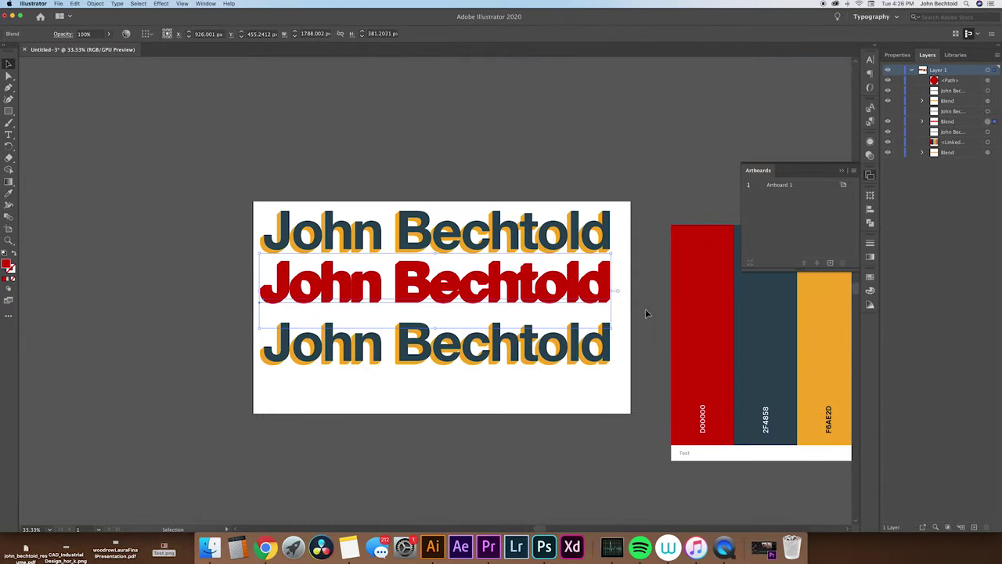
click(887, 111)
Recolour the bottom copy's shadow with the light blue palette colour.
scroll(488, 313, right, 5)
click(987, 90)
key(super+3)
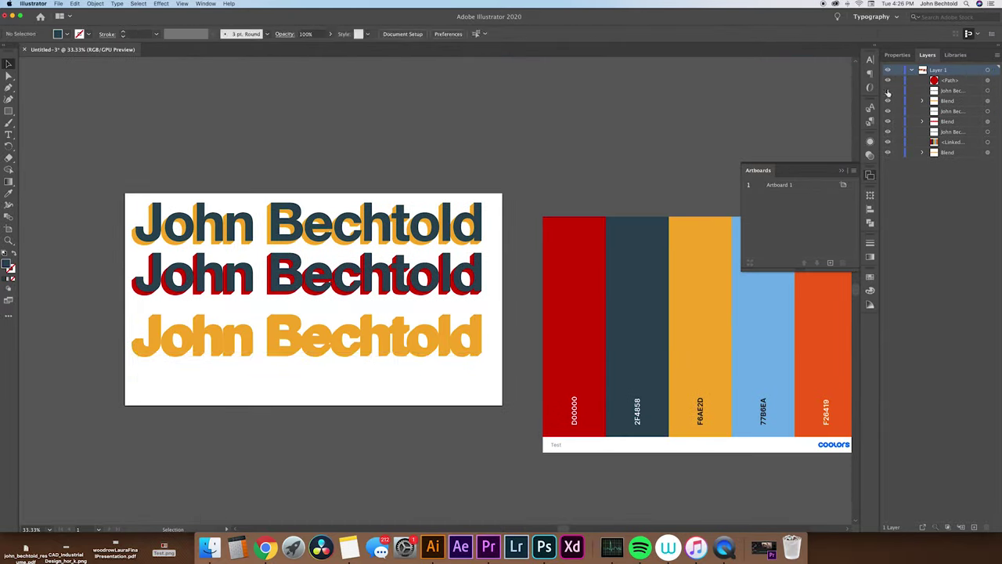
key(i)
click(763, 352)
Reposition the Coolors palette image beside the artboard.
key(alt+super+3)
drag(466, 301, 563, 237)
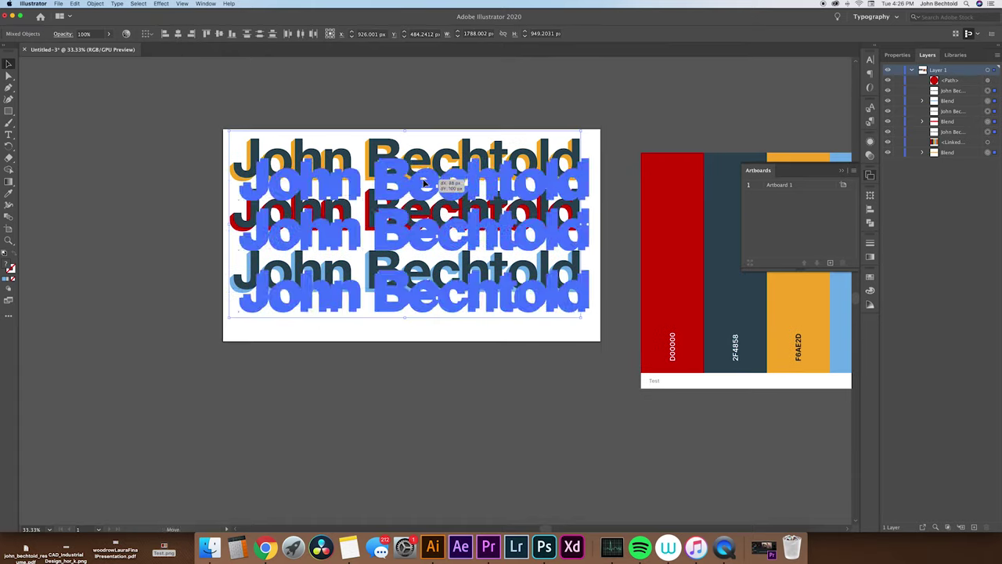
scroll(563, 237, right, 2)
drag(381, 485, 657, 305)
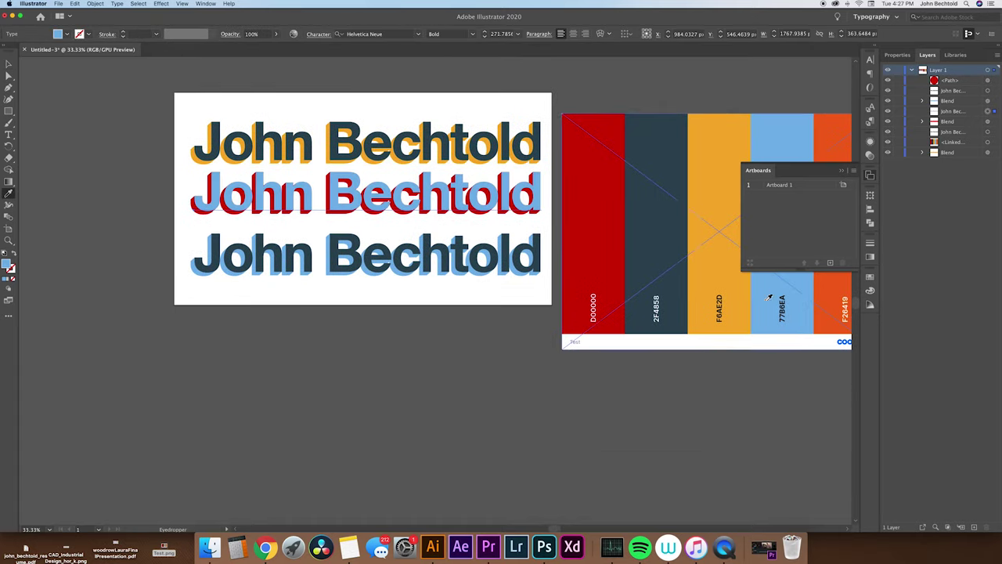
scroll(586, 384, right, 3)
scroll(585, 384, left, 1)
scroll(586, 384, up, 1)
Make the middle copy's front text orange with the Eyedropper.
key(i)
click(593, 291)
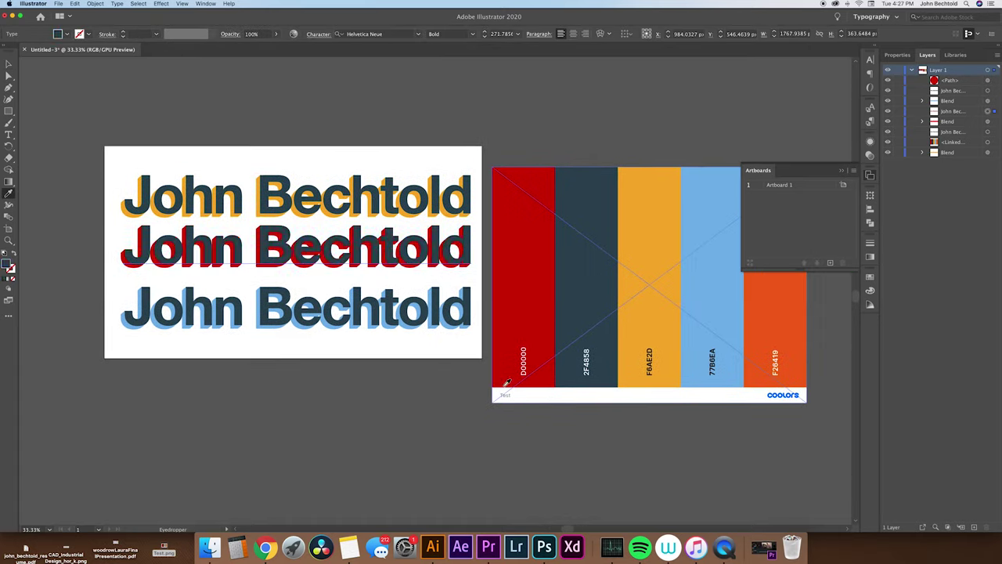
click(649, 291)
scroll(618, 291, up, 1)
scroll(619, 291, left, 1)
Select all the artwork and bring up its context menu.
key(v)
key(super+a)
right_click(713, 357)
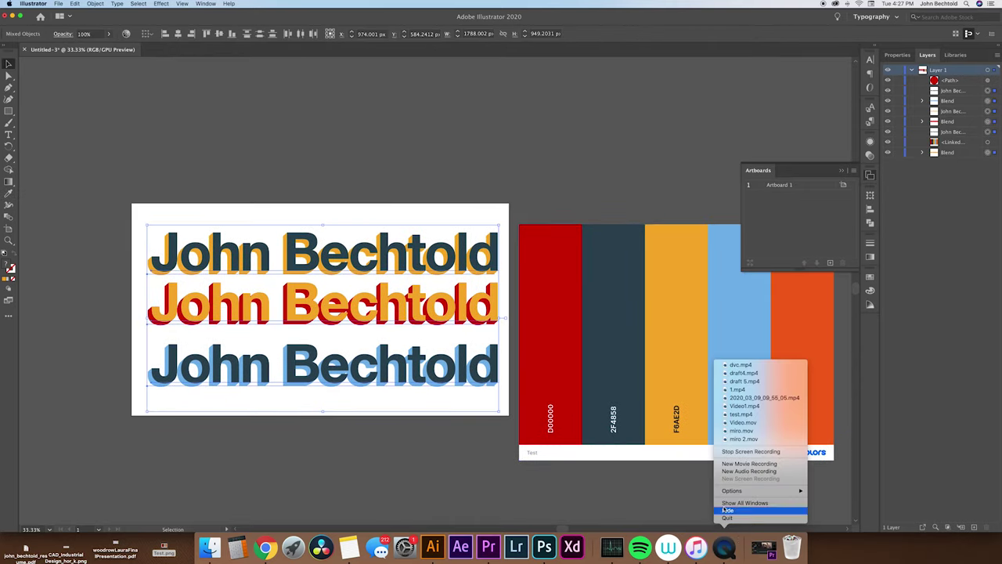